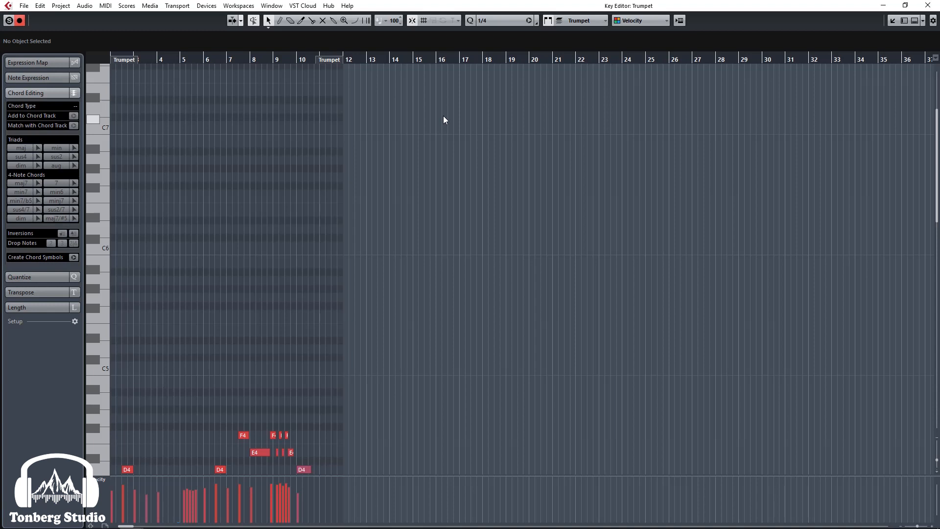
Check which controller types the lane beneath the Trumpet notes can display
scroll(338, 309, down, 5)
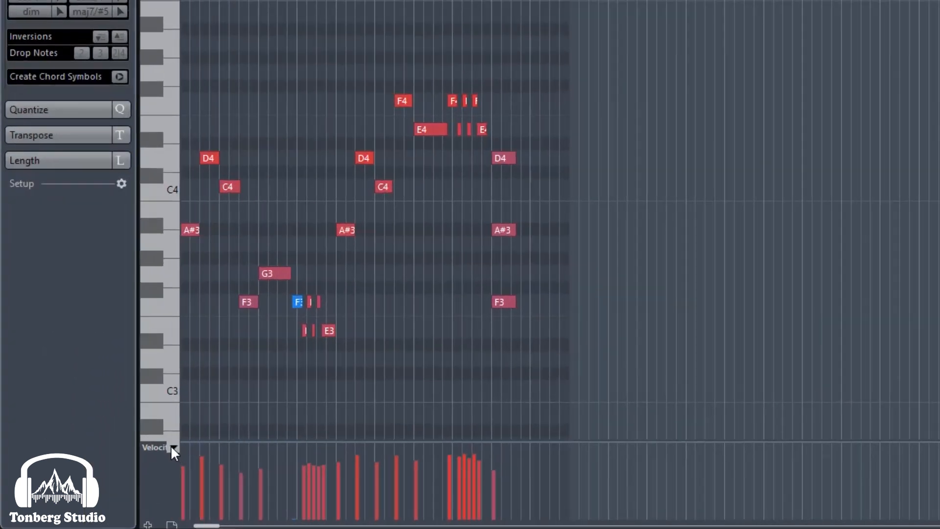
click(105, 480)
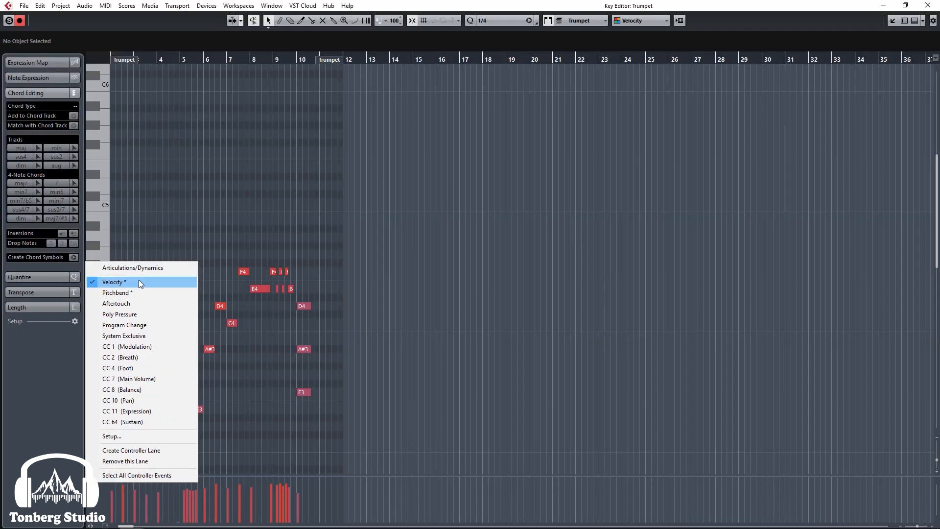
click(406, 260)
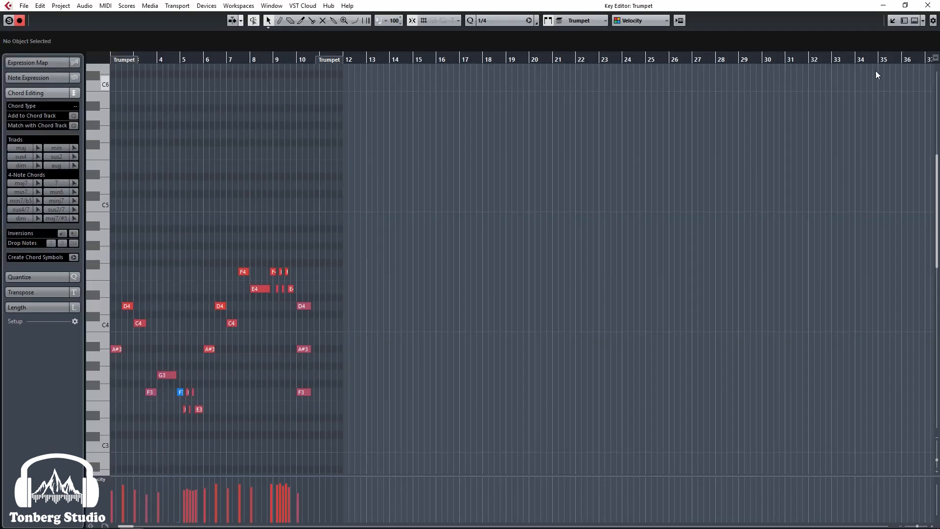
Show the Trumpet part in the project window's lower-zone editor and add a tall velocity lane beneath its notes
key(Return)
click(903, 19)
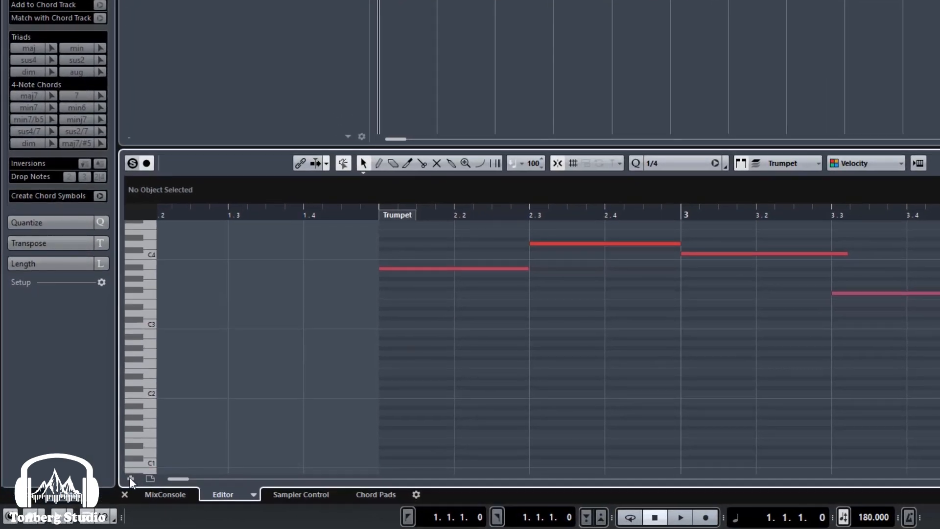
click(130, 479)
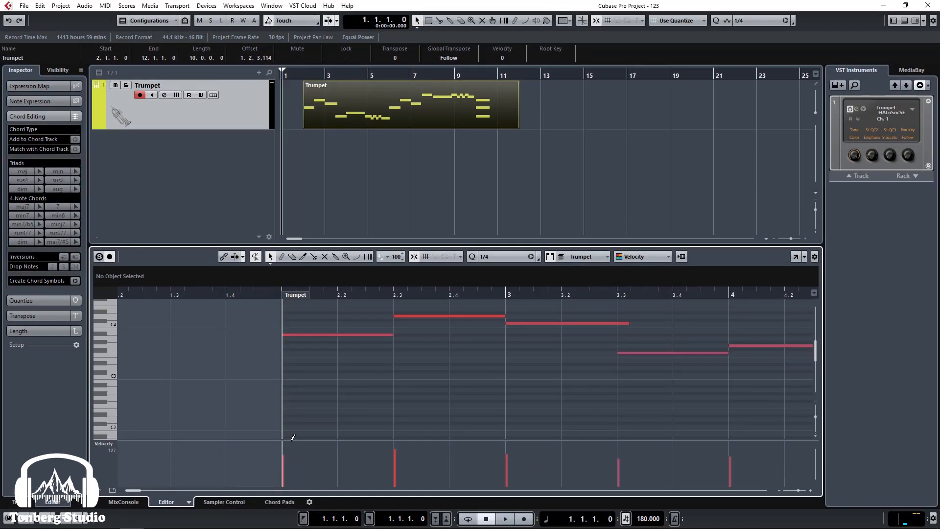
drag(292, 438, 304, 365)
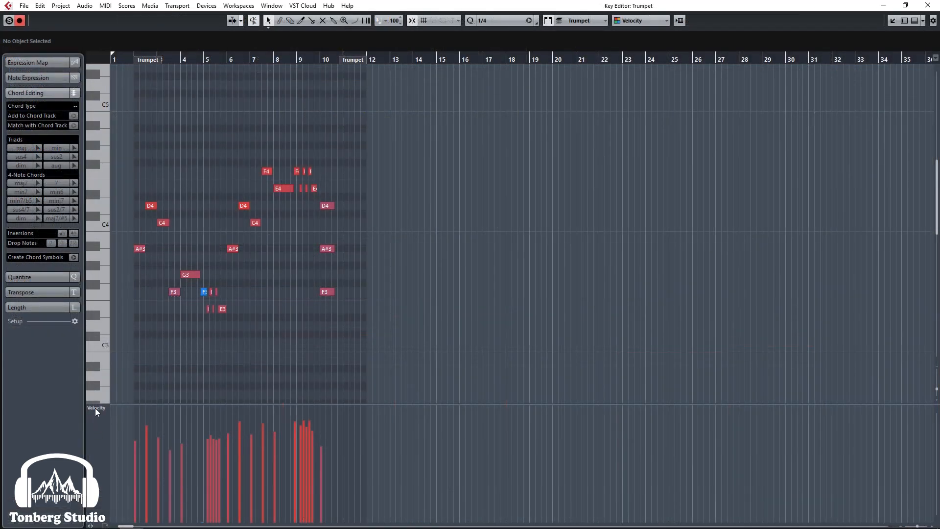
Display Velocity in the Key Editor's controller lane and enlarge the lane to nearly half the editor's height
click(98, 407)
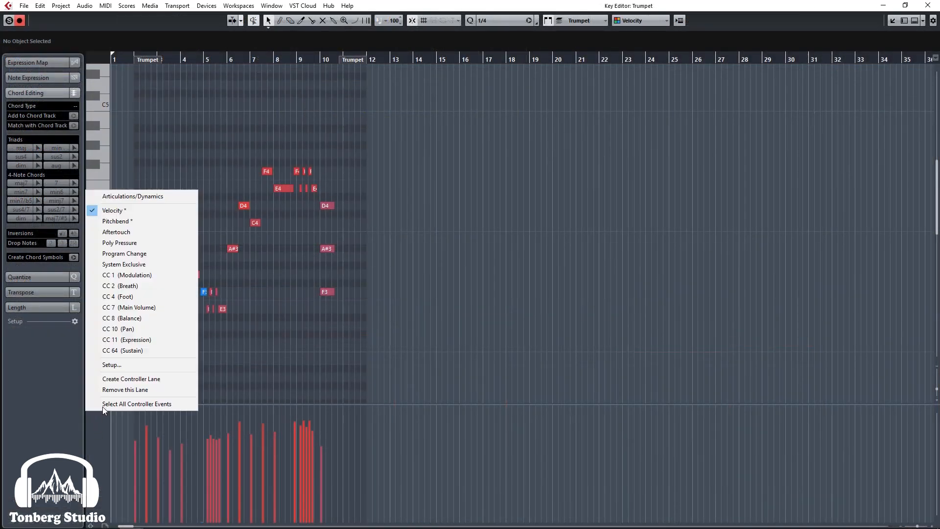
click(152, 210)
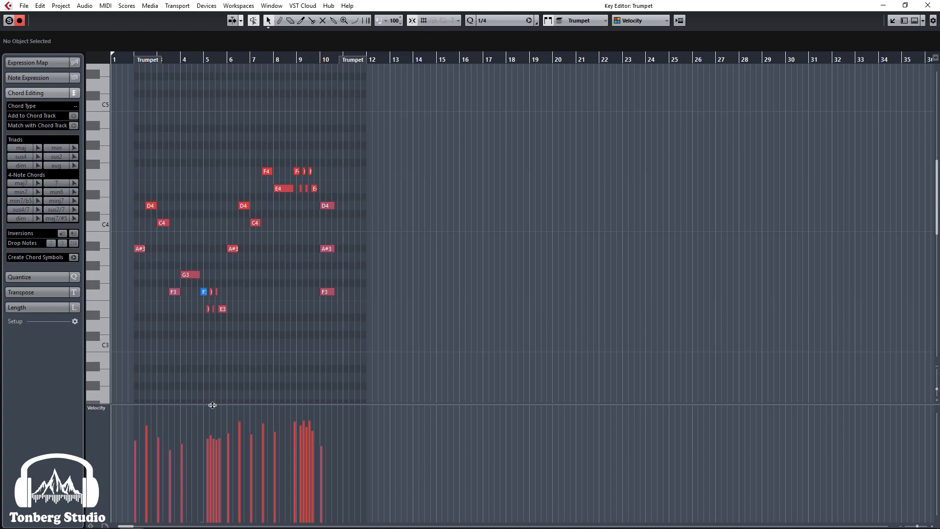
drag(213, 404, 219, 323)
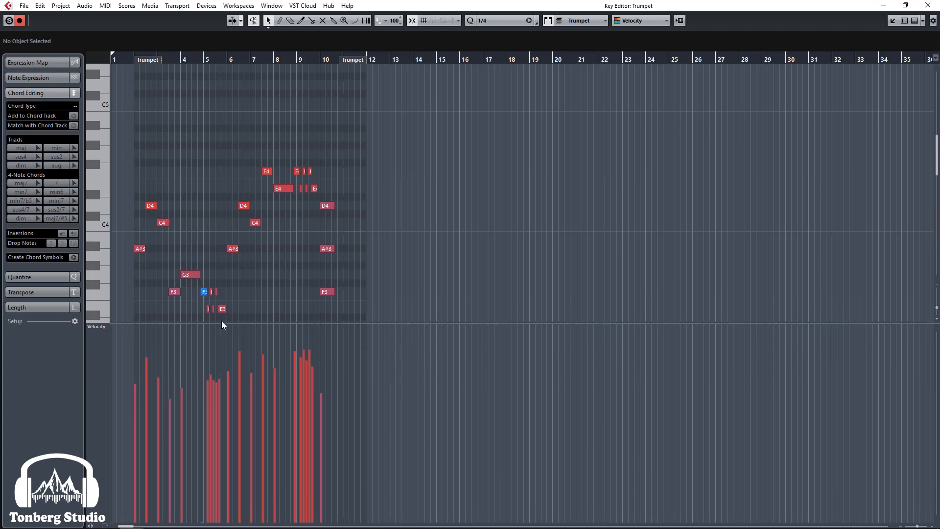
Redraw the velocities of the first five notes at different heights, raising the G3 at bar 4 to nearly maximum
scroll(233, 266, down, 3)
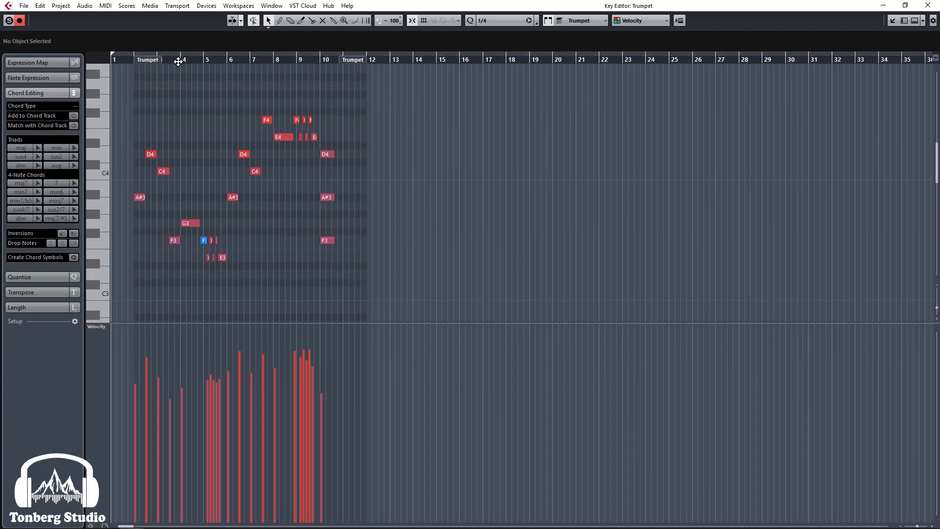
drag(178, 60, 110, 99)
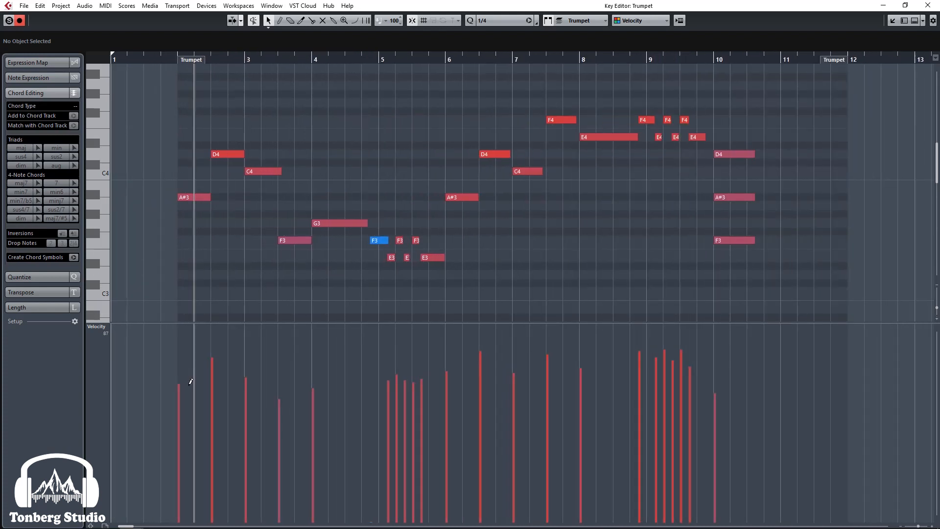
mouse_move(179, 369)
mouse_down()
mouse_move(260, 426)
mouse_move(292, 395)
mouse_move(383, 341)
mouse_up()
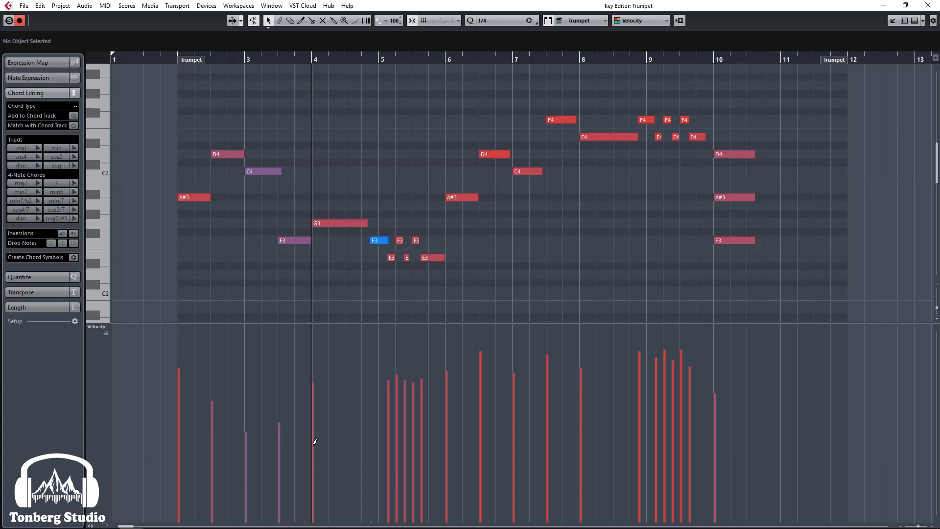
drag(317, 480, 318, 444)
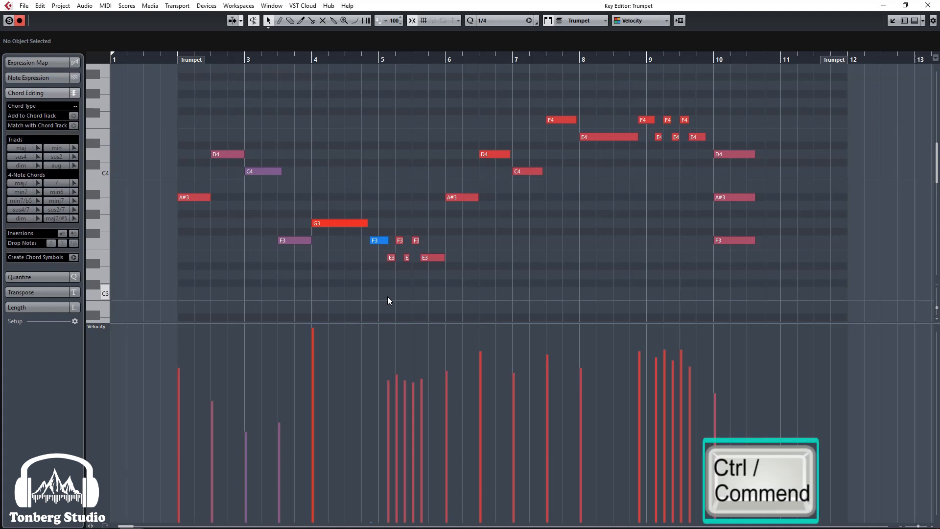
Raise the velocities of all notes in the part together until most of them reach 127, and deselect the notes
key(ctrl+a)
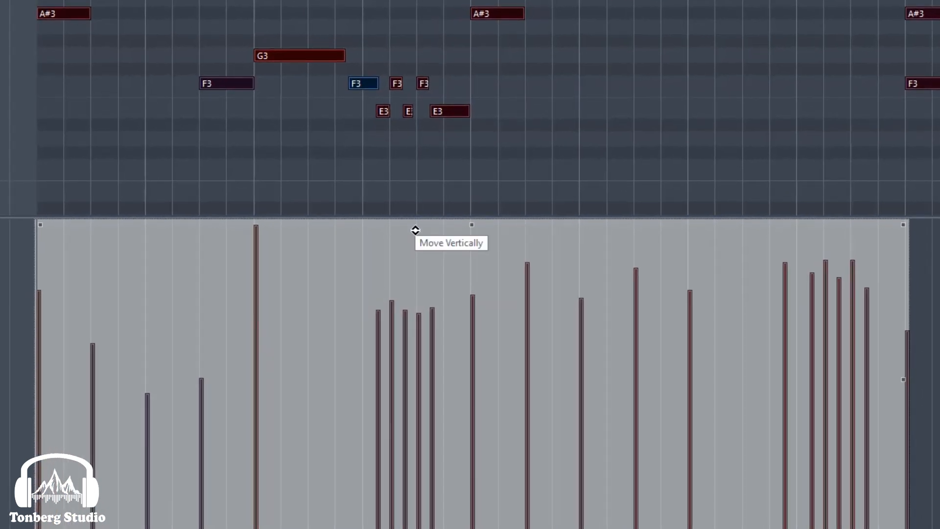
drag(415, 228, 422, 211)
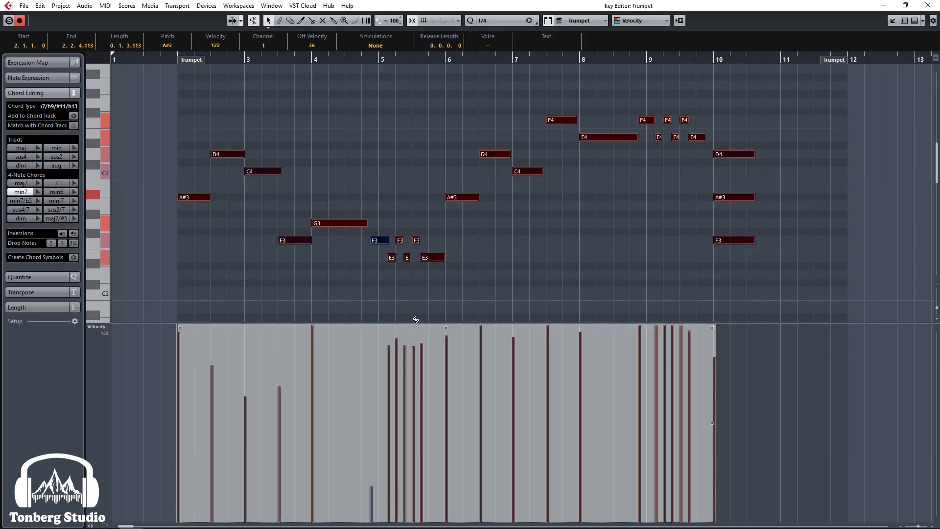
drag(418, 319, 419, 307)
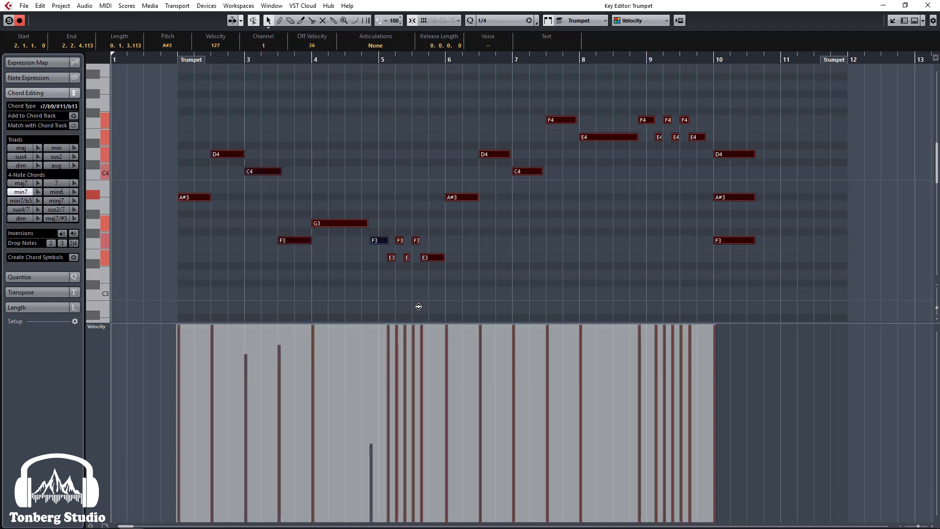
click(331, 300)
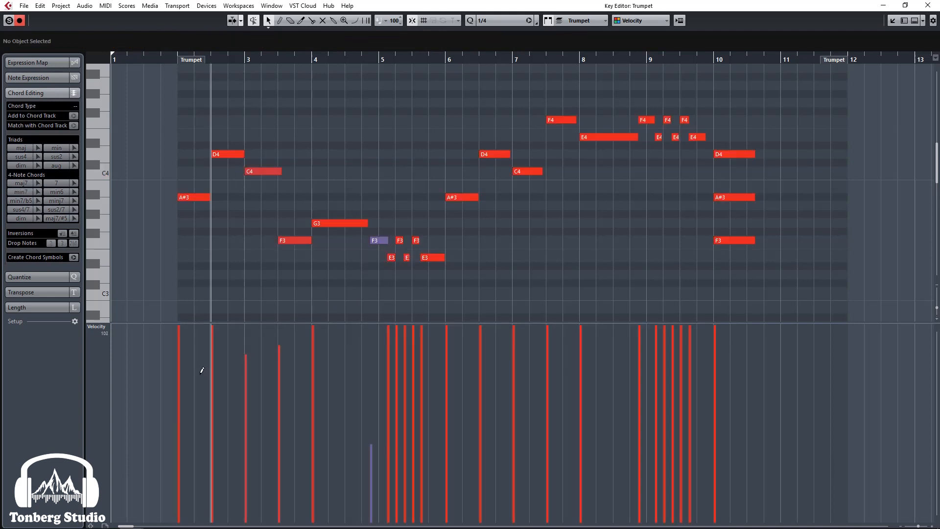
Redraw lower, varied velocities note by note from bar 2 up to the last short E4 before bar 10
mouse_move(180, 385)
mouse_down()
mouse_move(212, 431)
mouse_move(258, 405)
mouse_move(278, 377)
mouse_up()
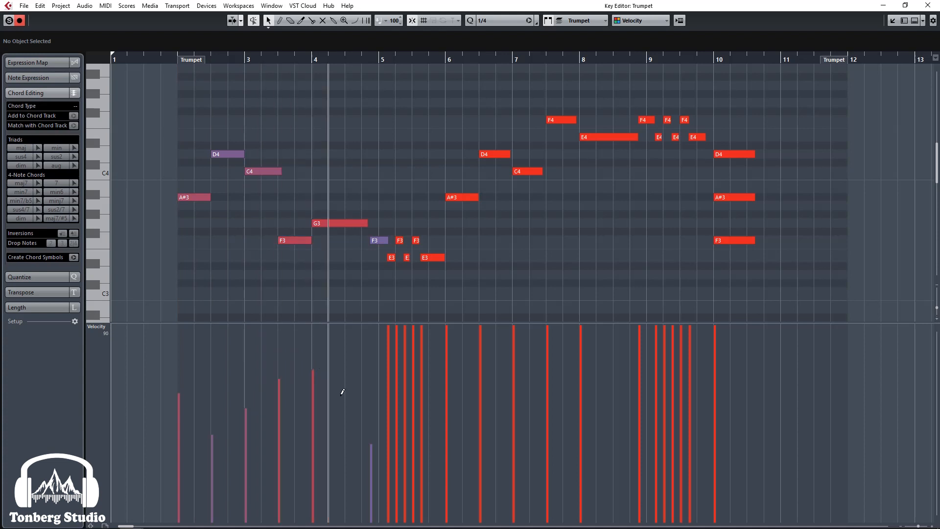
click(371, 396)
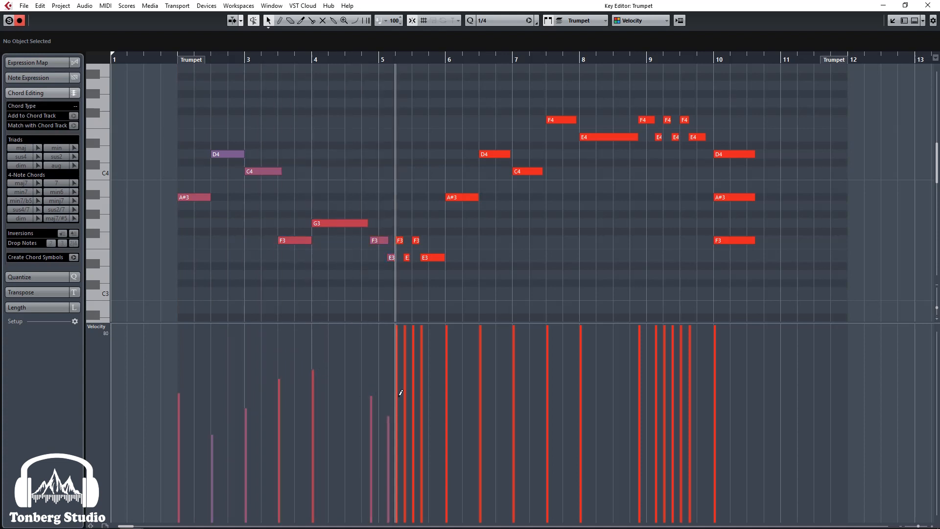
mouse_move(401, 393)
mouse_down()
mouse_move(410, 413)
mouse_move(426, 414)
mouse_up()
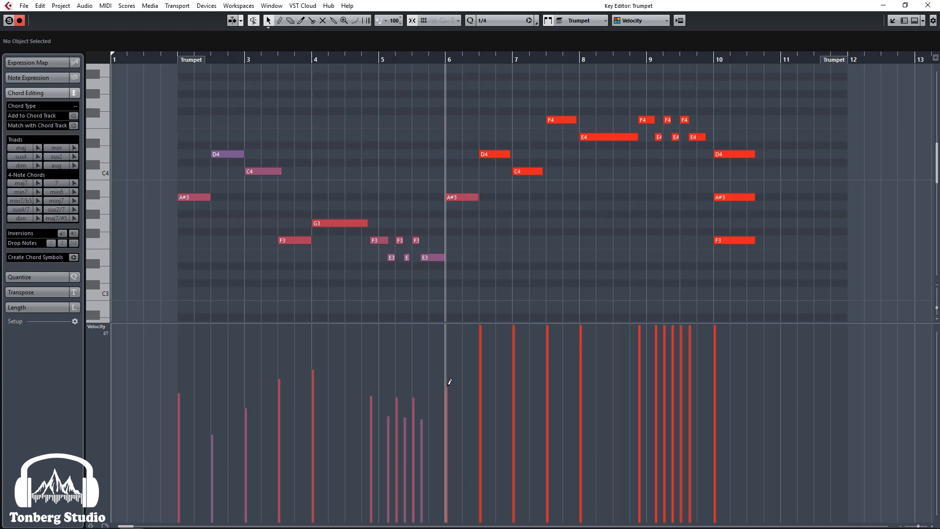
mouse_move(451, 367)
mouse_down()
mouse_move(492, 391)
mouse_move(486, 382)
mouse_move(593, 396)
mouse_move(667, 378)
mouse_move(676, 393)
mouse_move(693, 388)
mouse_up()
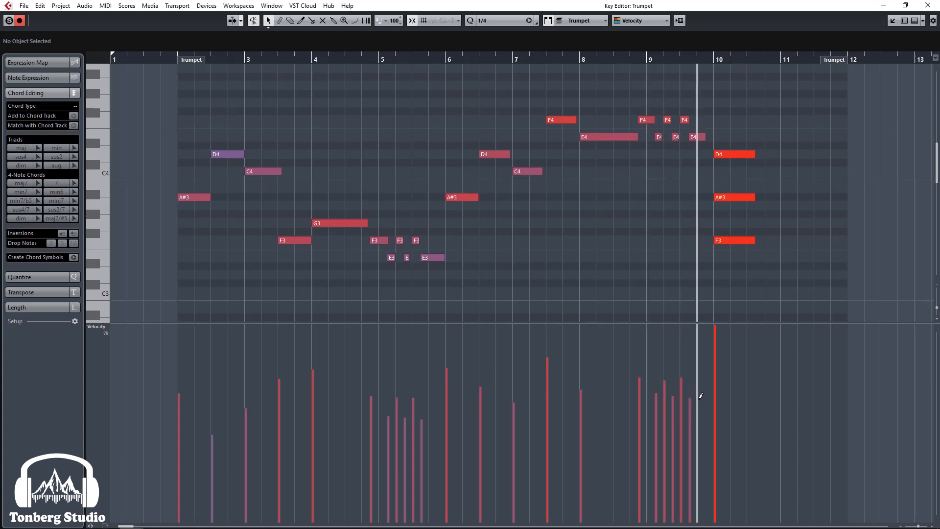
Set the velocity of only the F3 in the bar 10 chord to 77 and lower the chord's other notes to a similar level
drag(730, 147, 768, 277)
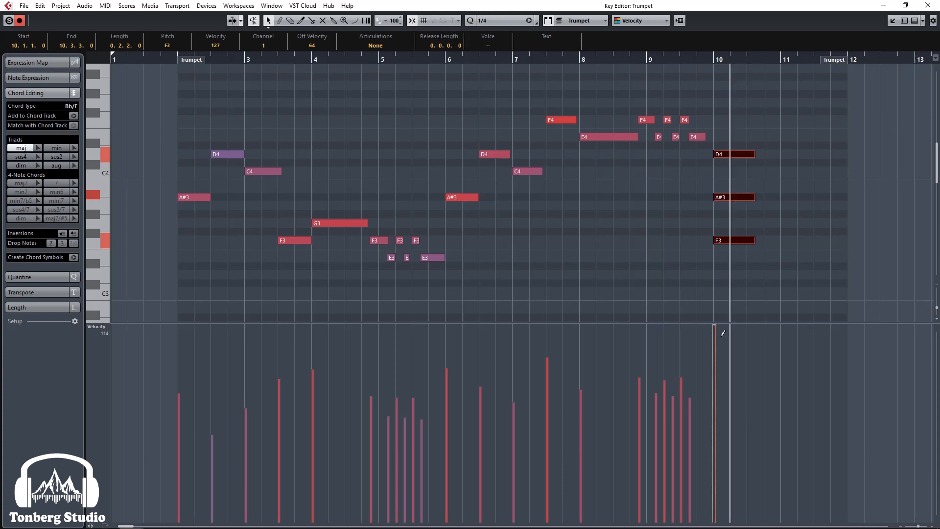
click(730, 240)
click(723, 353)
drag(723, 353, 727, 387)
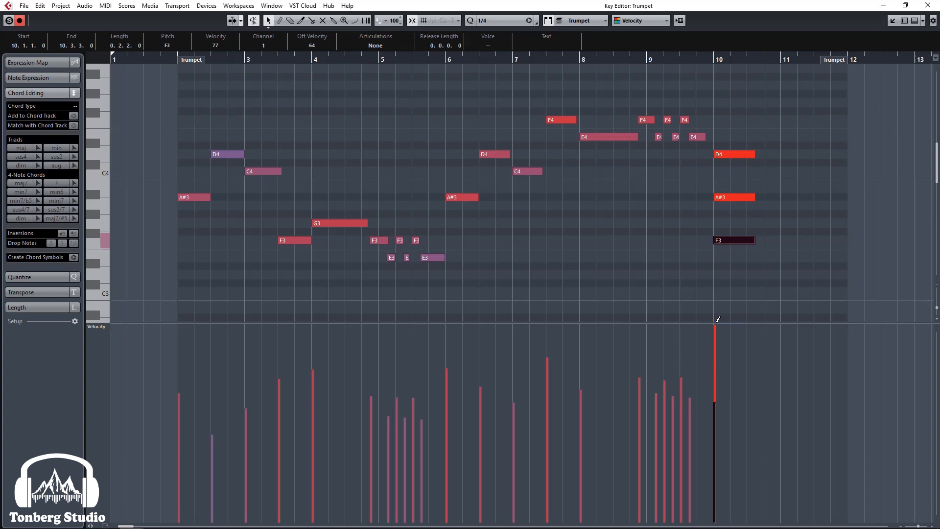
click(742, 296)
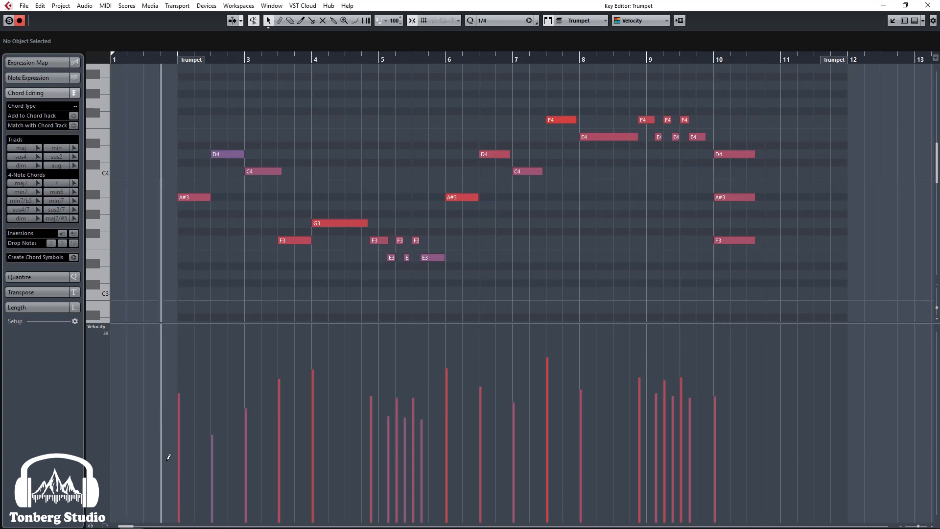
Draw a rising velocity ramp across all notes from bar 2 to bar 10, first freehand and again with the Line tool
drag(169, 457, 724, 323)
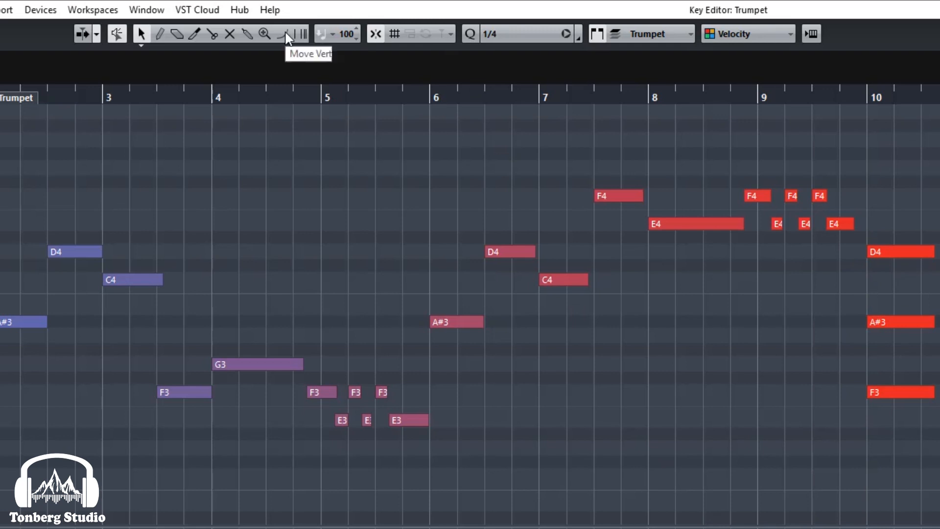
click(286, 34)
click(278, 38)
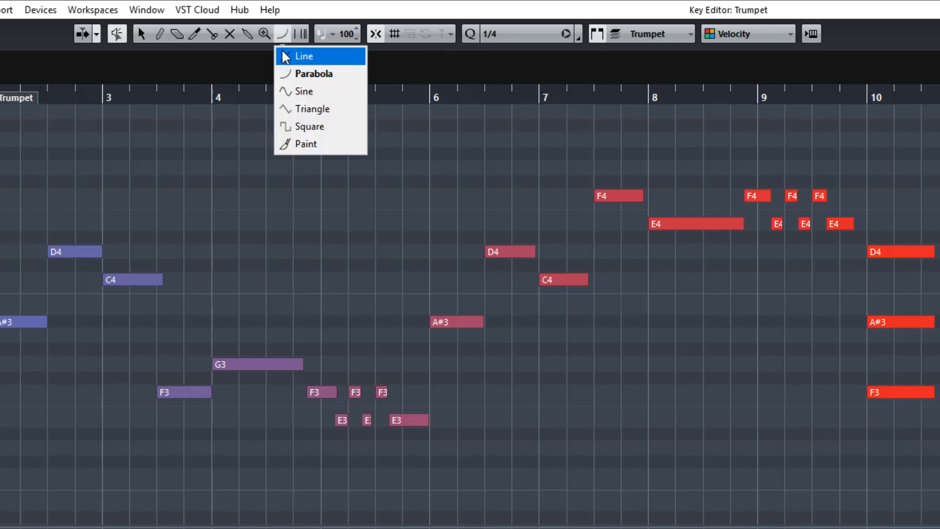
click(281, 48)
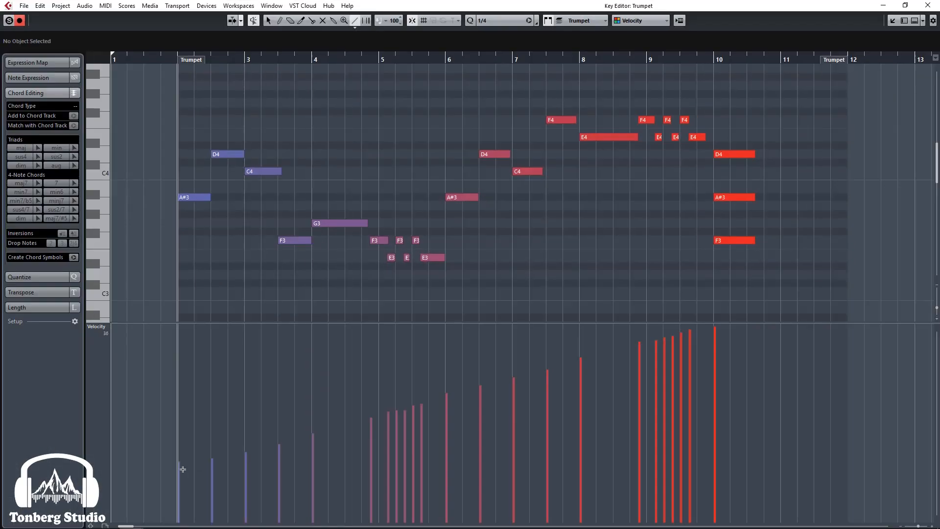
mouse_move(162, 480)
mouse_down()
mouse_move(391, 441)
mouse_move(717, 324)
mouse_up()
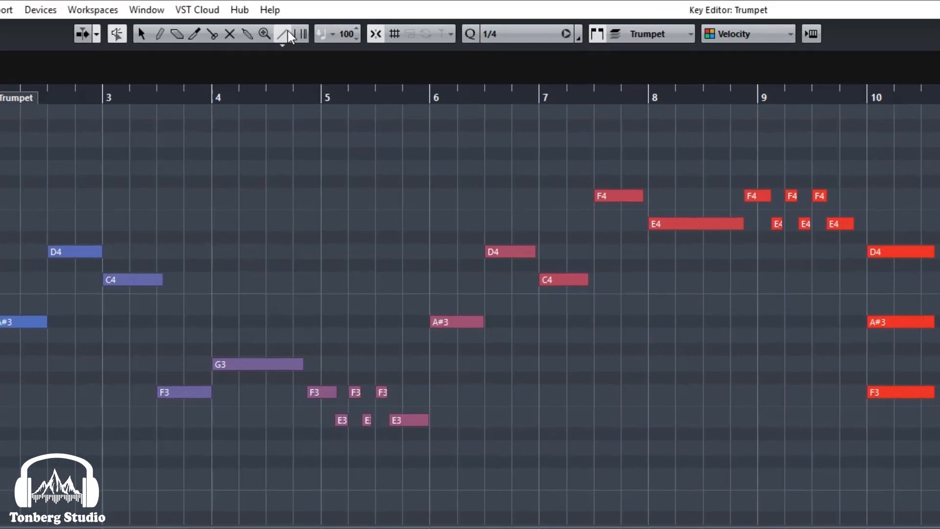
Redraw the velocities from bar 2 to bar 10 as a rising curve with the Parabola tool
click(354, 20)
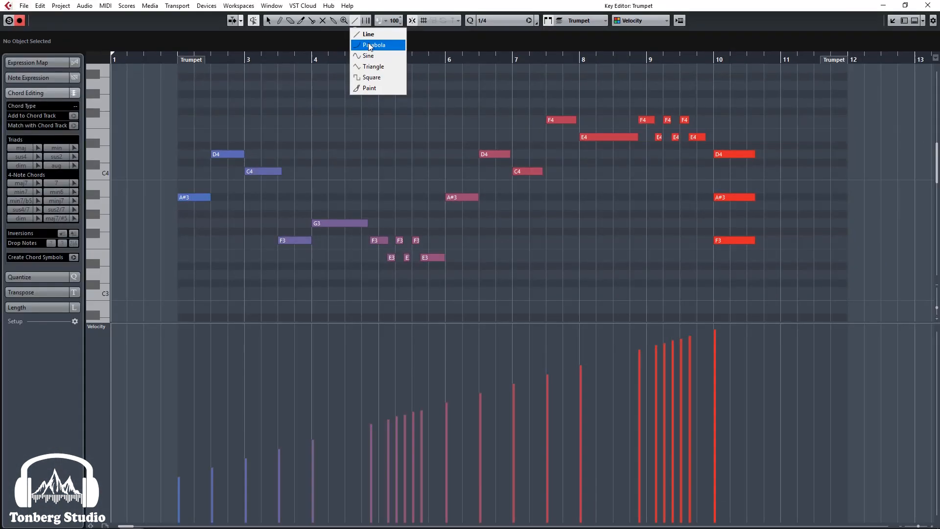
click(371, 45)
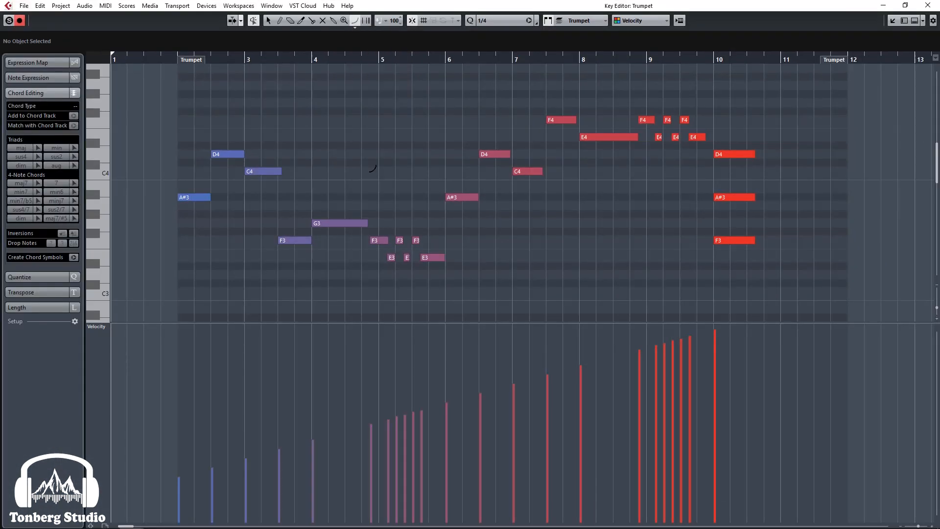
drag(160, 475, 730, 341)
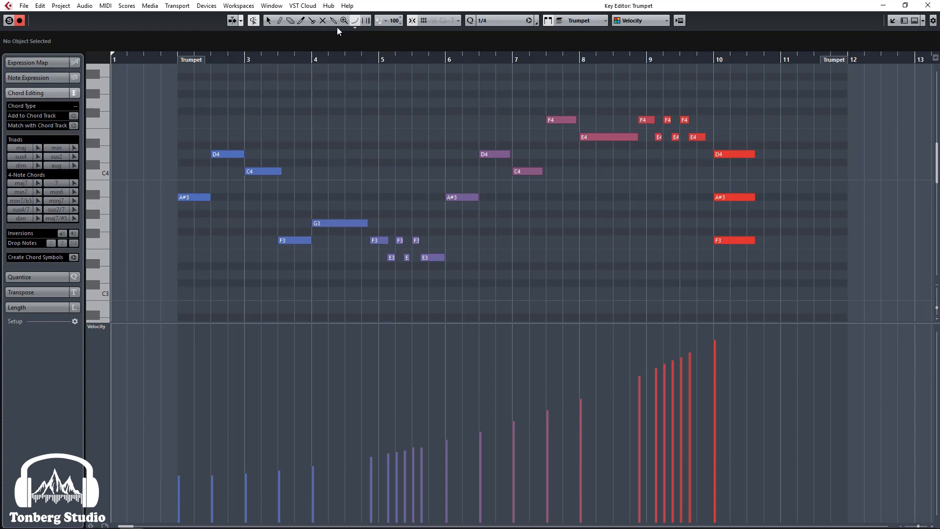
click(354, 20)
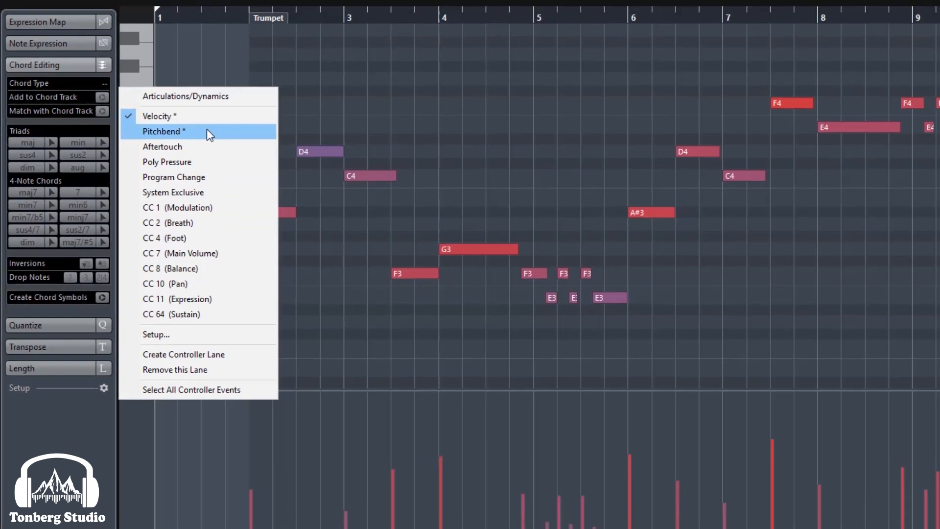
Switch the controller lane to Pitchbend and run the transport to capture pitch bend moves over the Trumpet part
click(254, 124)
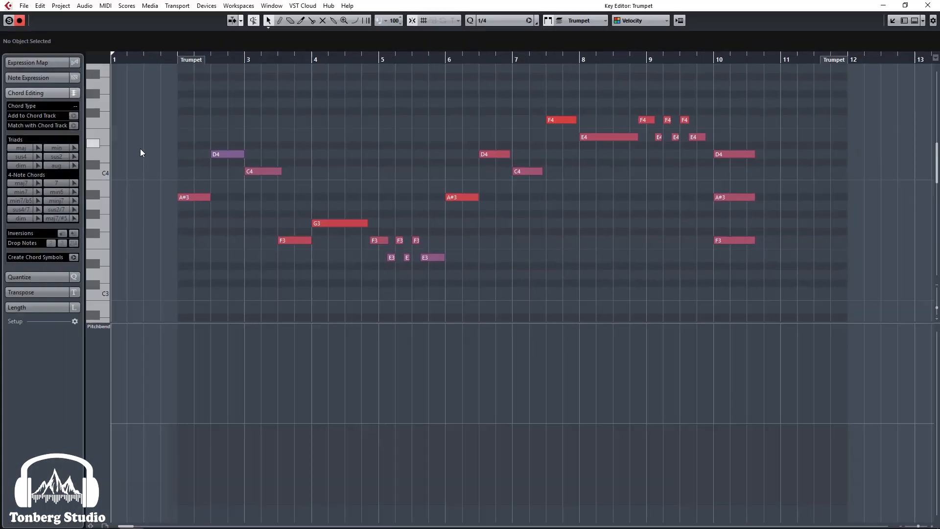
scroll(142, 151, up, 2)
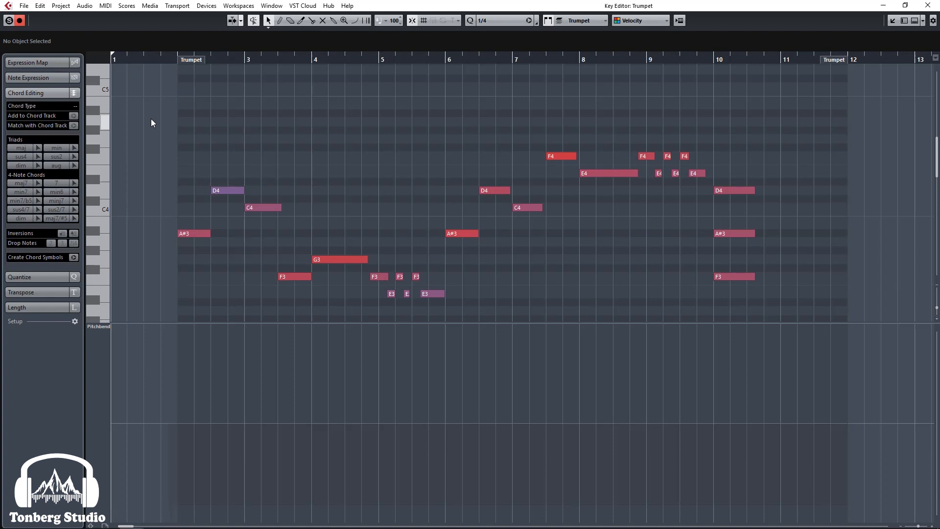
key(space)
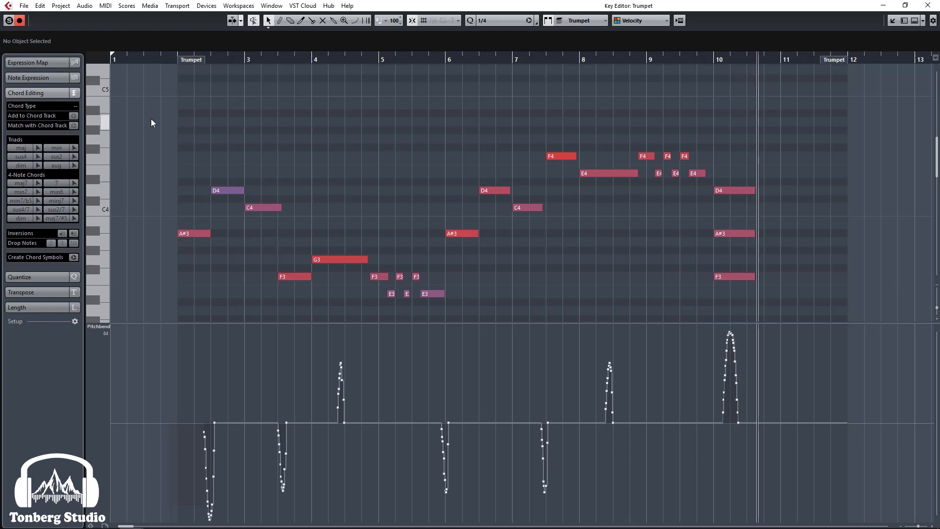
Stop the transport, delete the first pitch bend events of the bar 2 dip and add a centred event on beat 2
key(space)
key(h)
click(255, 424)
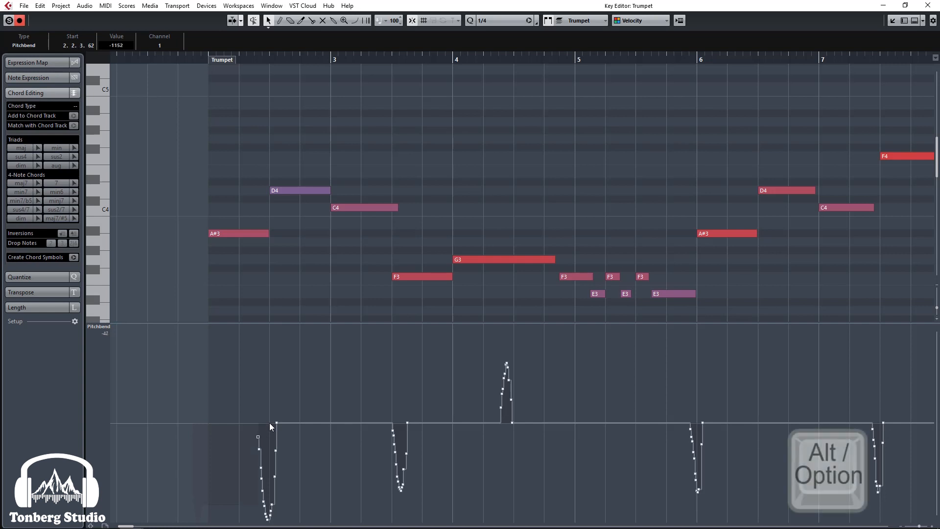
key(Delete)
key(Delete)
click(240, 424)
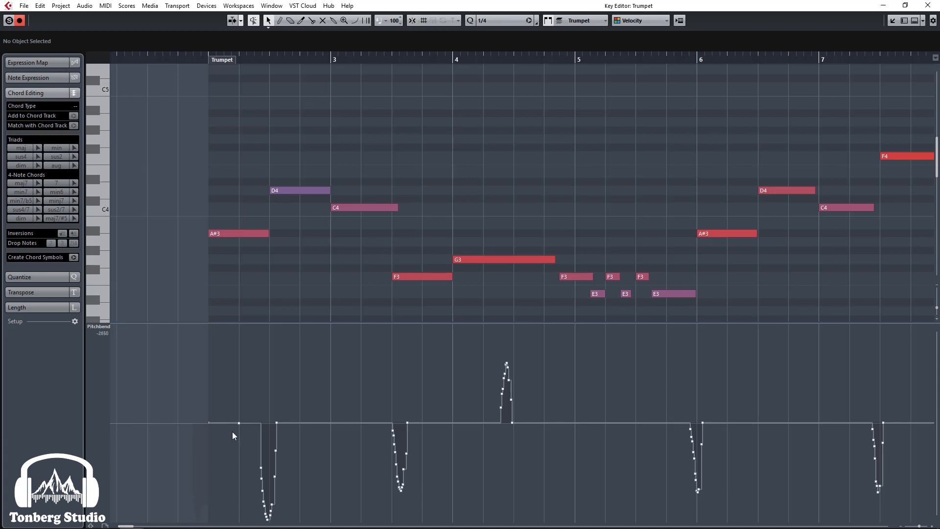
Redraw the pitch bend dip at the end of bar 2, first freehand and again with the Parabola tool
mouse_move(259, 424)
mouse_down()
mouse_move(269, 517)
mouse_move(281, 423)
mouse_up()
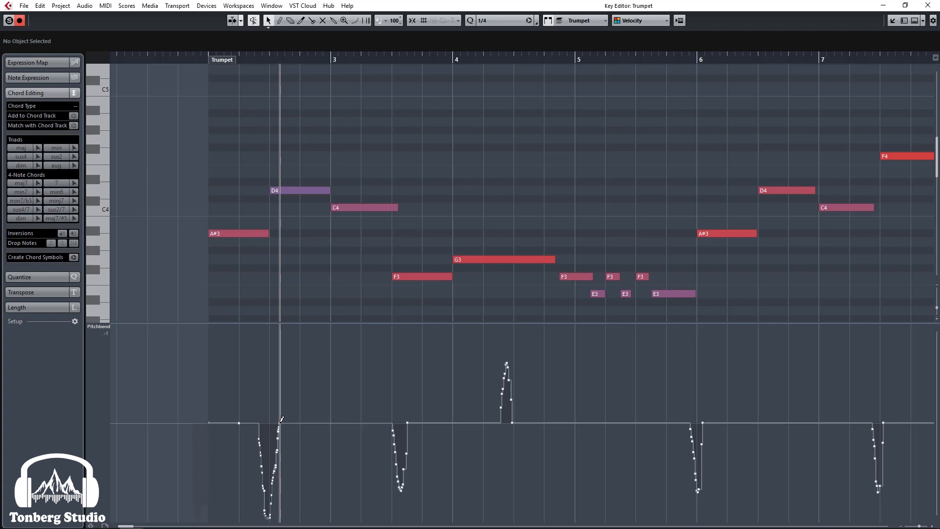
click(356, 21)
mouse_move(259, 423)
mouse_down()
mouse_move(270, 519)
mouse_move(290, 420)
mouse_move(279, 423)
mouse_up()
key(1)
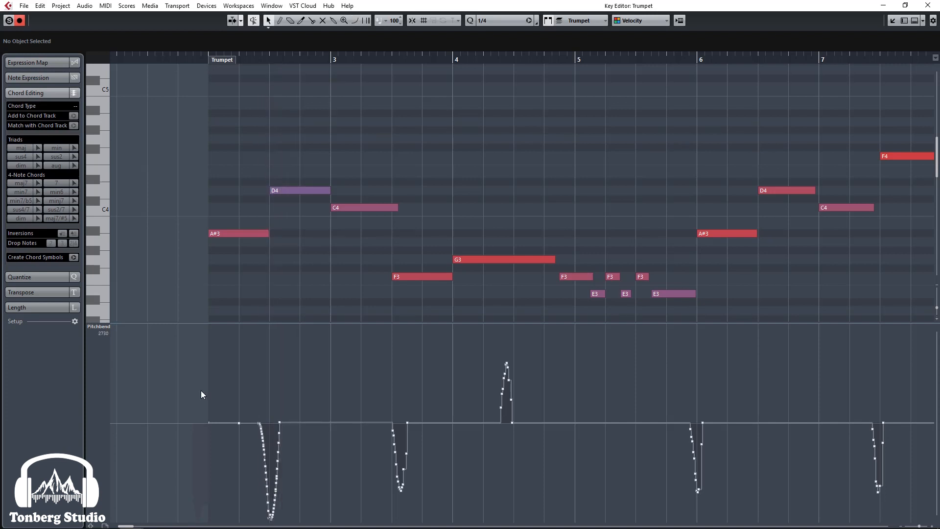
Delete all pitch bend events in bar 2 and run the transport from the start to capture a new bend there
drag(190, 386, 281, 520)
key(Delete)
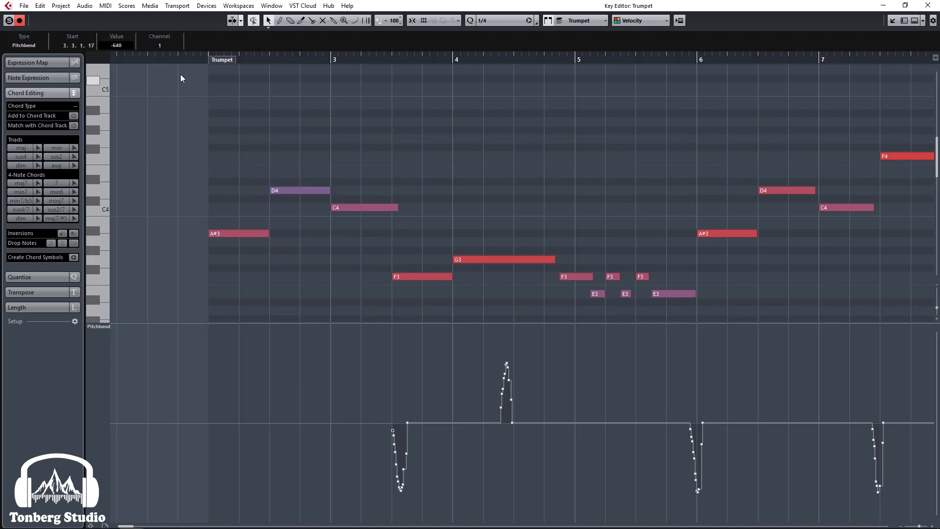
drag(155, 56, 100, 57)
key(space)
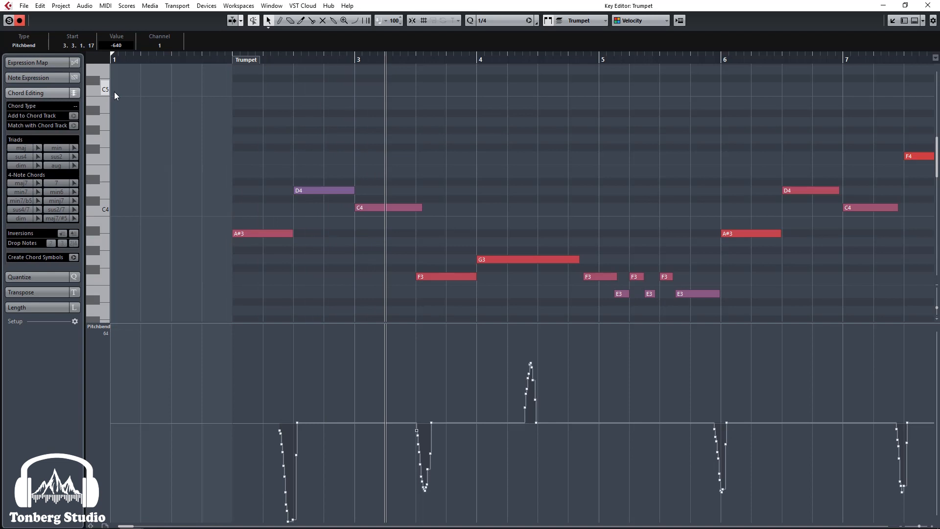
Delete all pitch bend events from bar 7 to bar 10
key(h)
key(h)
key(h)
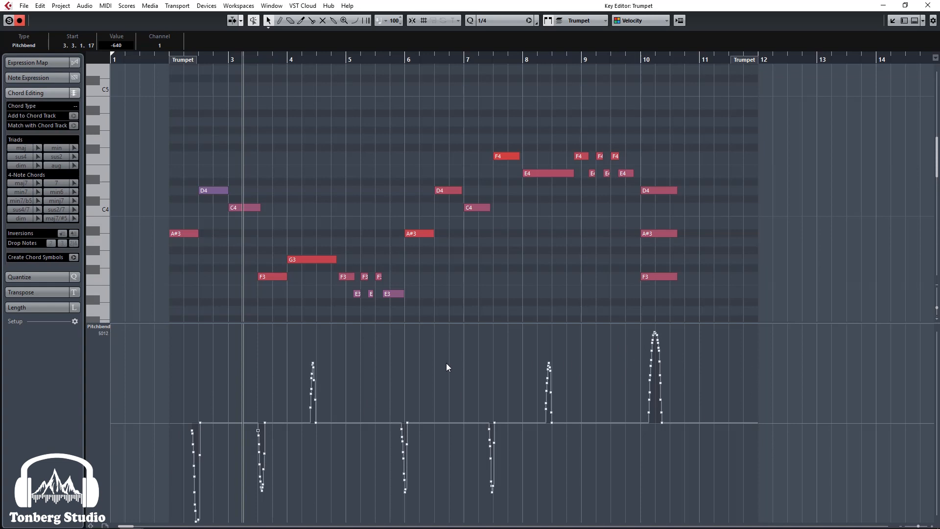
drag(462, 501, 760, 318)
key(Delete)
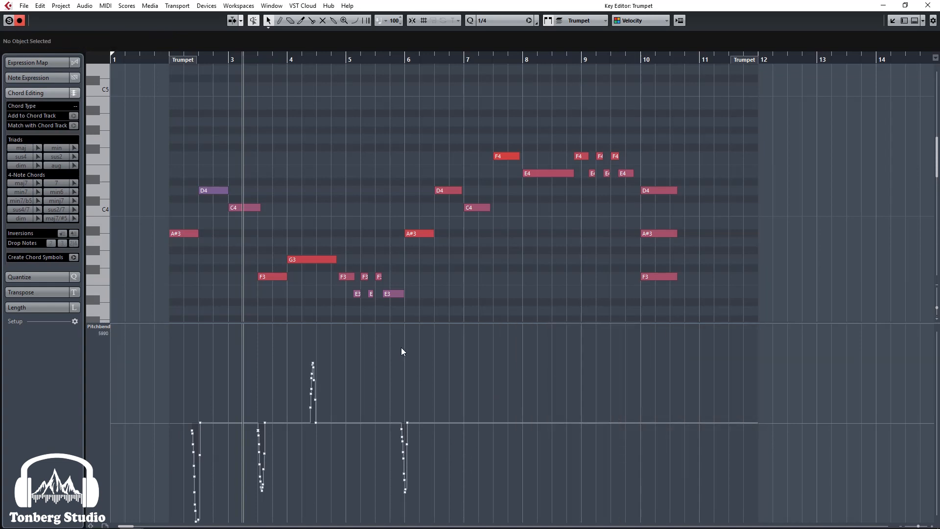
Copy all remaining pitch bend events from bars 2 to 6 so that the copy starts at bar 7
drag(458, 333, 196, 493)
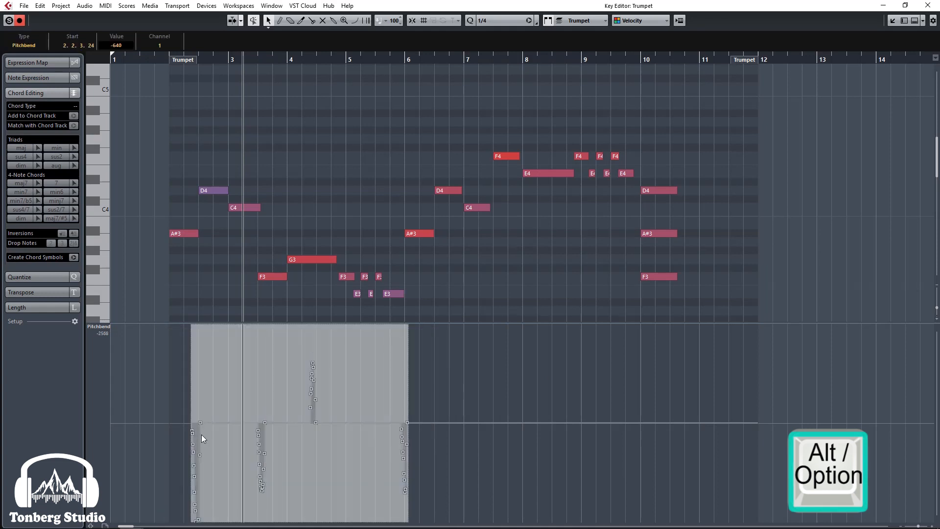
drag(245, 376, 516, 380)
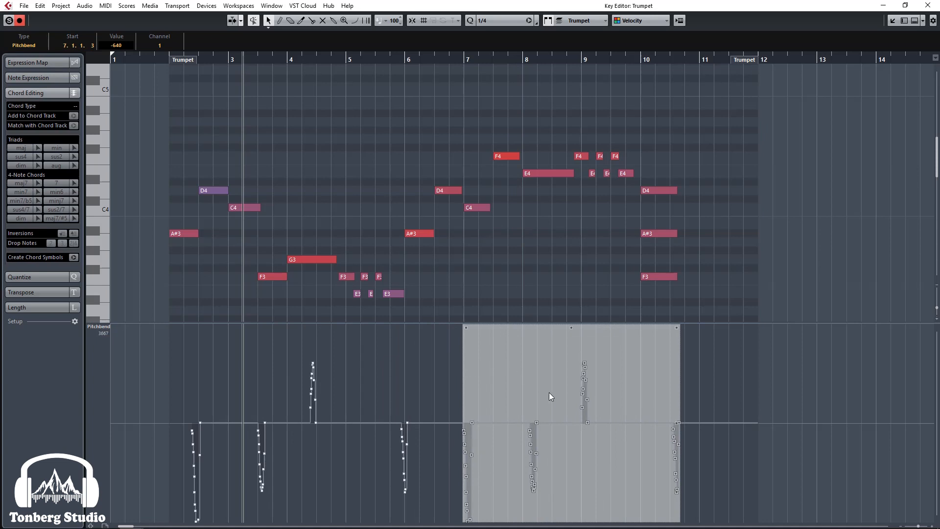
click(372, 407)
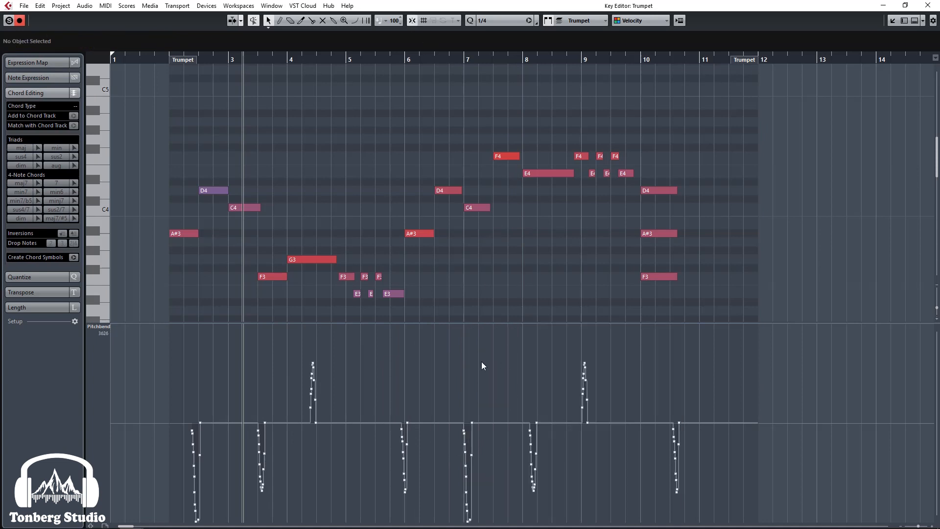
Move the copied pitch bend events earlier to start at the middle of bar 6, and cut them from the lane
drag(457, 329, 686, 481)
drag(648, 424, 621, 435)
click(698, 366)
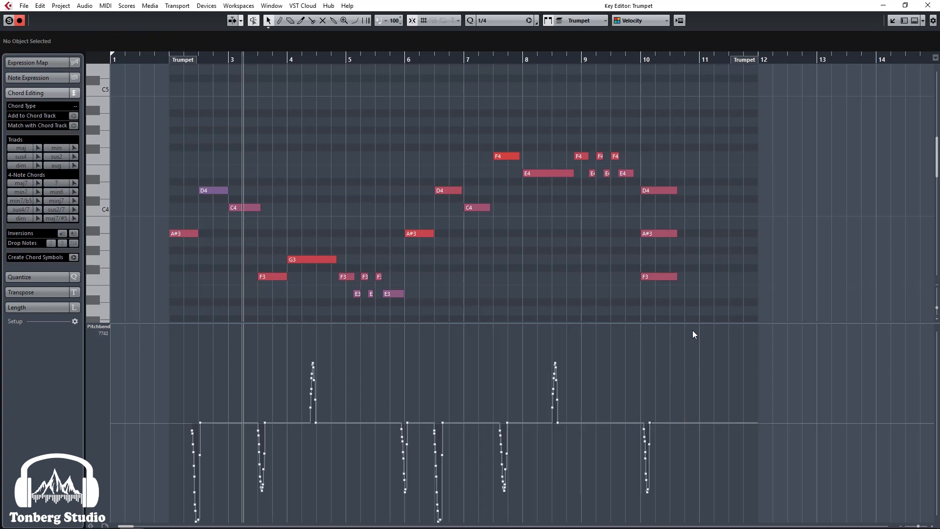
drag(692, 330, 430, 513)
key(ctrl+x)
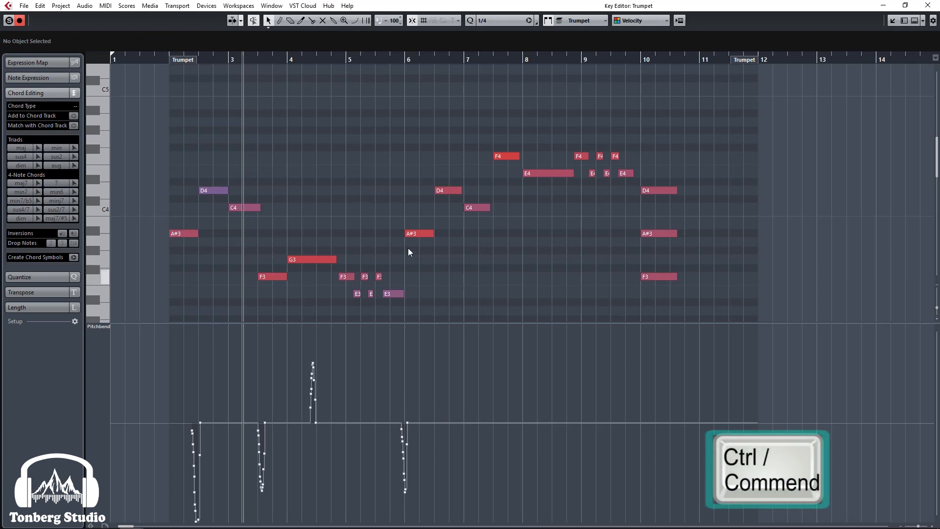
Duplicate the pitch bend events of bars 2 to 6 twice in succession
drag(433, 342, 117, 526)
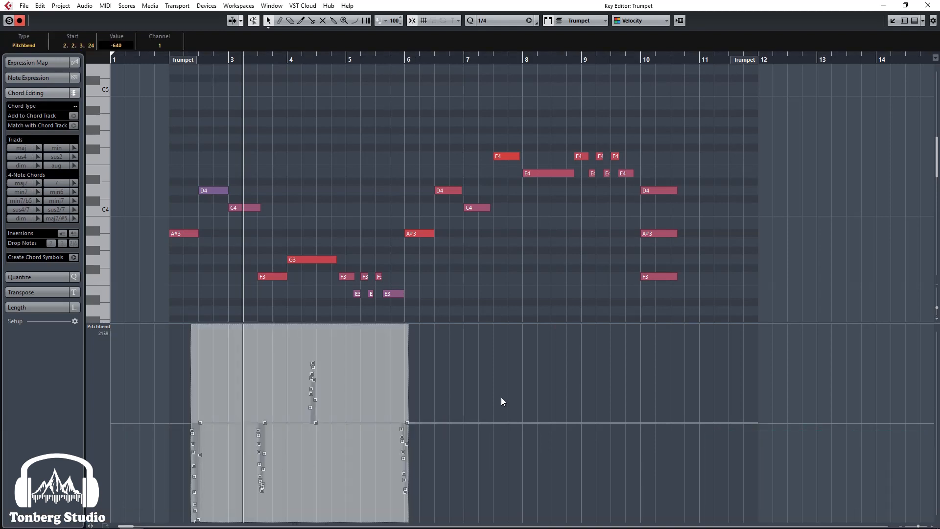
key(ctrl+d)
key(ctrl+d)
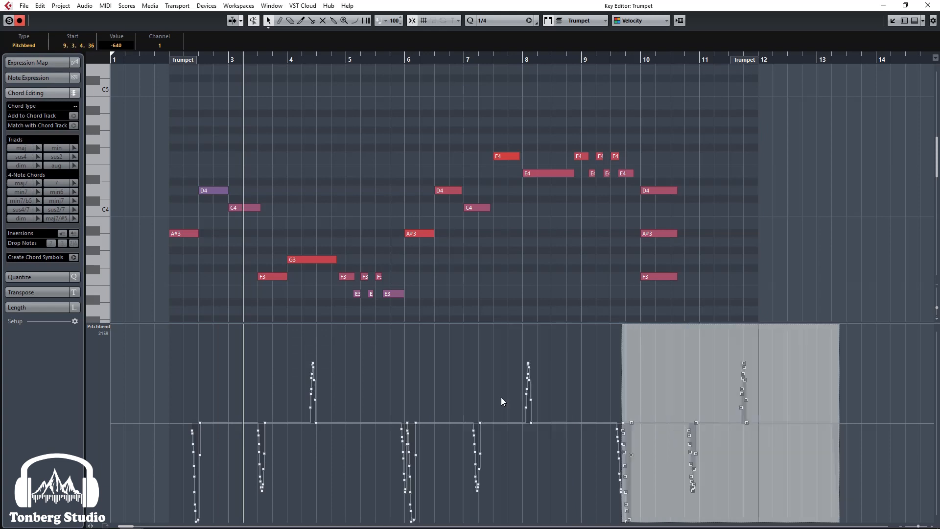
click(737, 278)
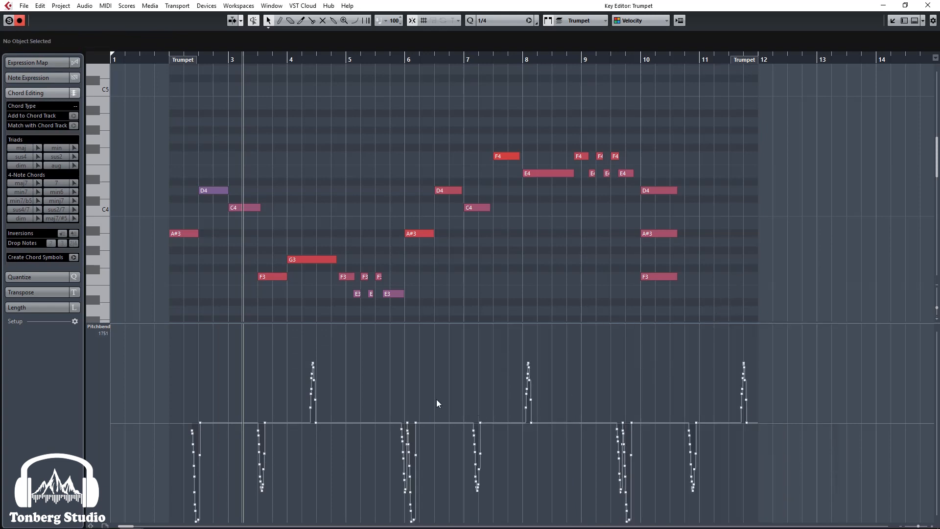
Select all pitch bend events from bar 2 to the part's end and scale and tilt them with the selection's edit handles
drag(177, 327, 799, 521)
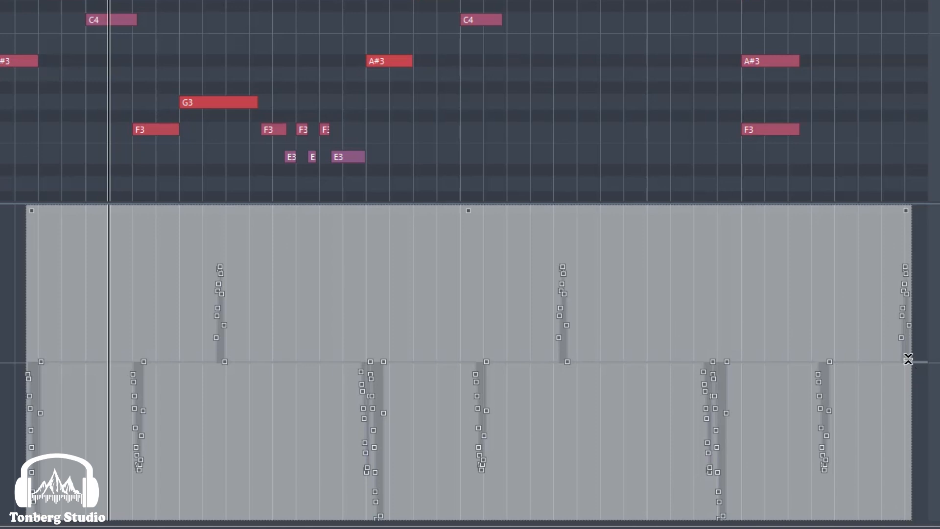
drag(909, 360, 939, 502)
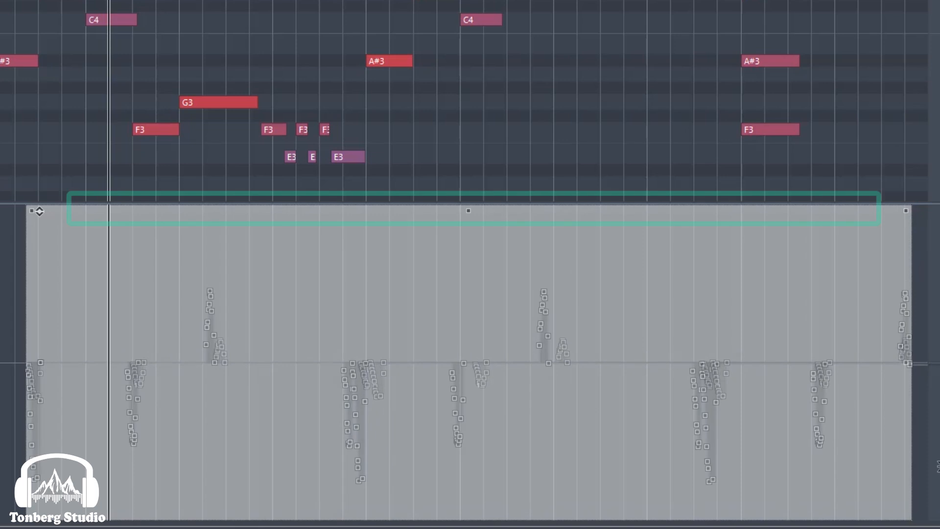
mouse_move(38, 210)
mouse_down()
mouse_move(34, 249)
mouse_move(37, 210)
mouse_up()
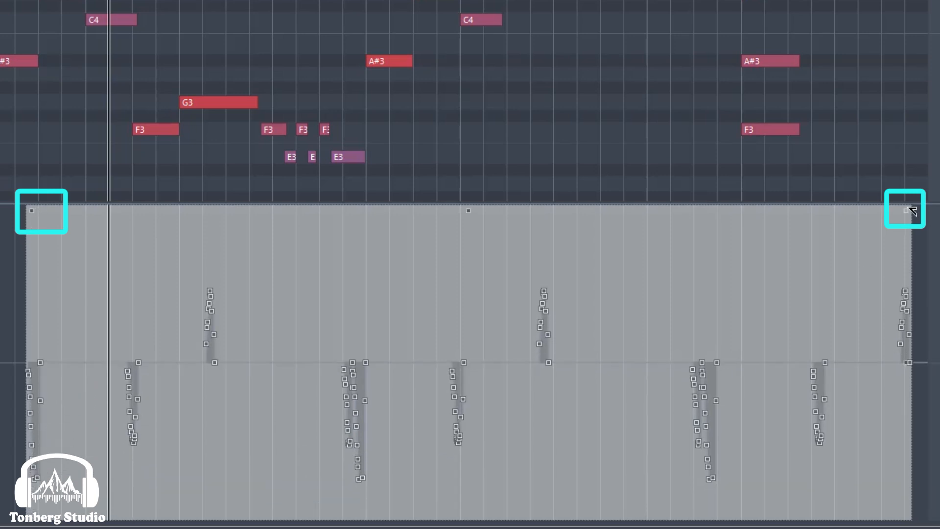
mouse_move(912, 211)
mouse_down()
mouse_move(911, 255)
mouse_move(909, 212)
mouse_up()
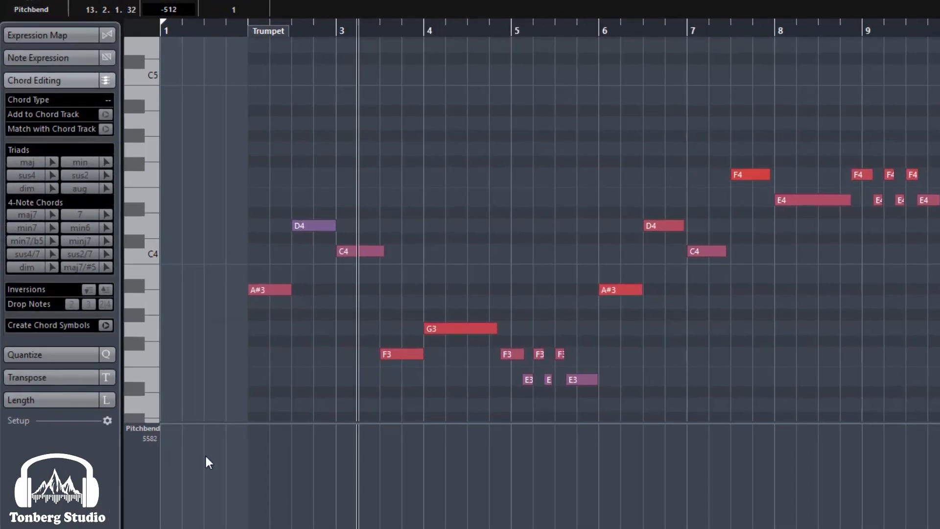
Switch the controller lane from Pitchbend to CC 1 (Modulation)
click(154, 429)
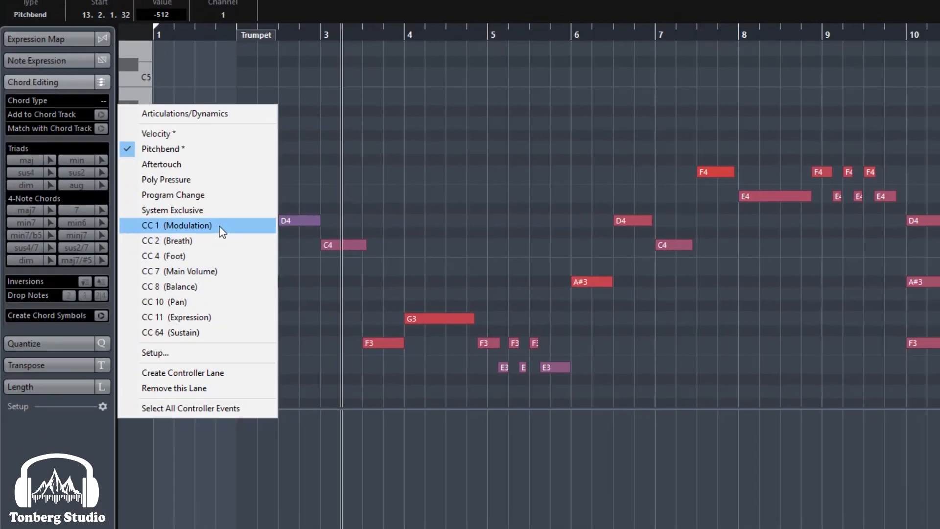
click(231, 232)
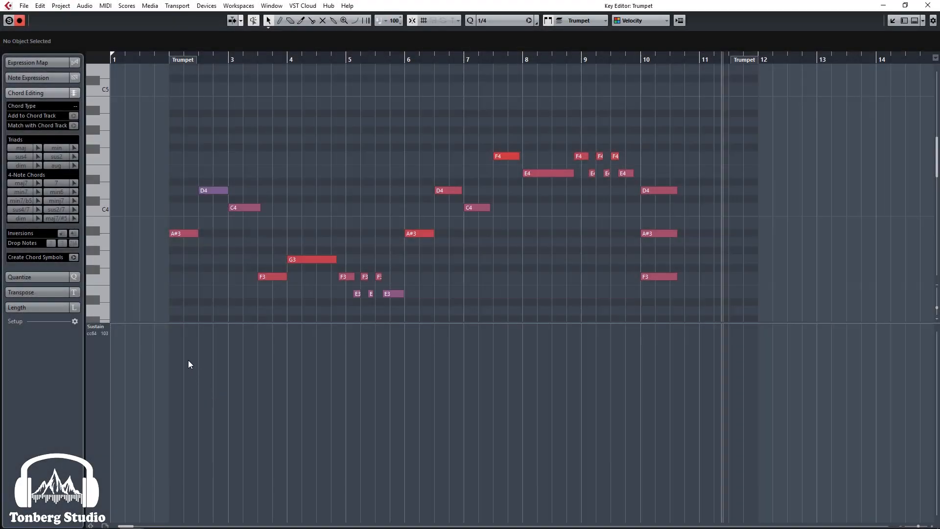
Draw sustain on at bar 2 and off at the middle of bar 3, and play the part from before bar 2
click(172, 325)
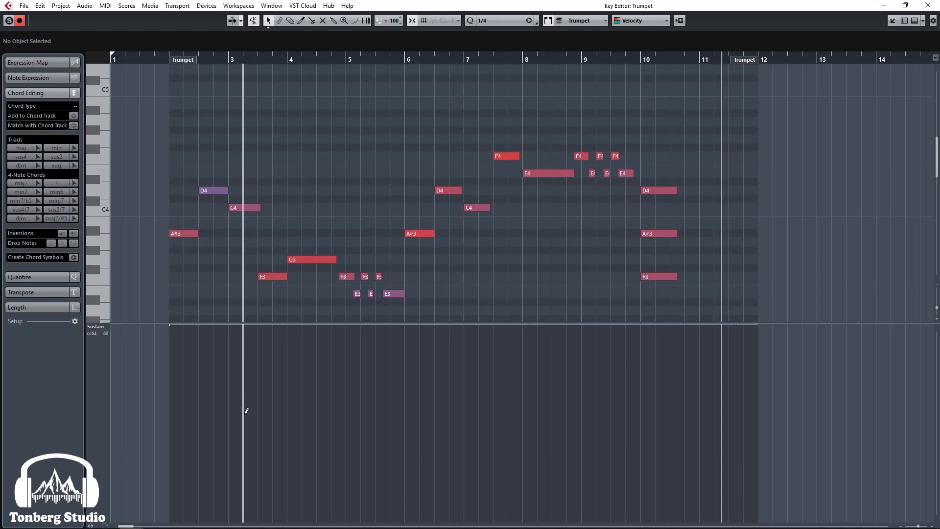
drag(258, 416, 258, 456)
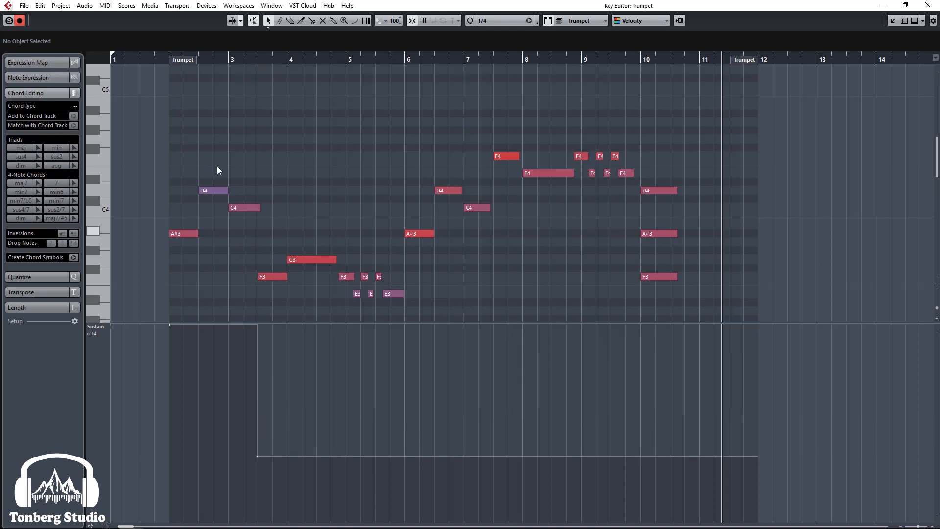
click(160, 59)
key(space)
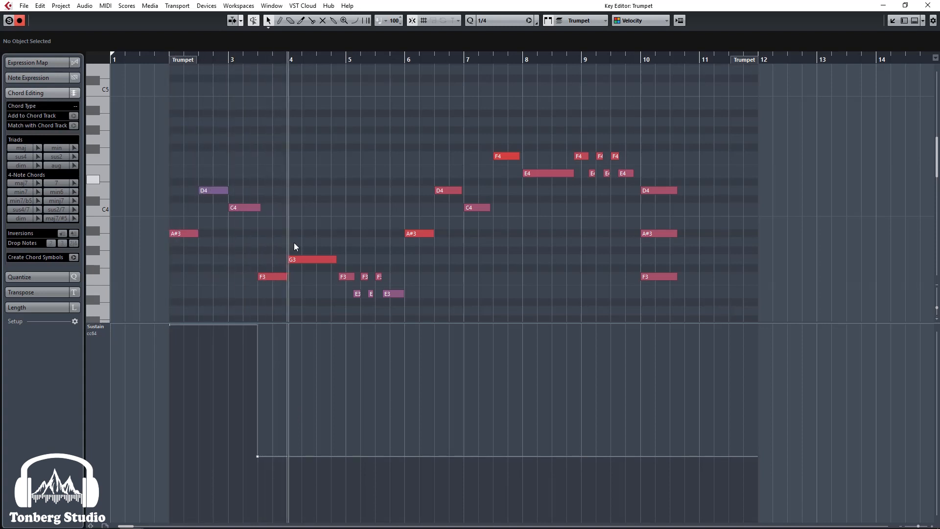
Draw sustain on at bar 4 and off at bar 5, and undo all the drawn sustain events
drag(290, 356, 288, 349)
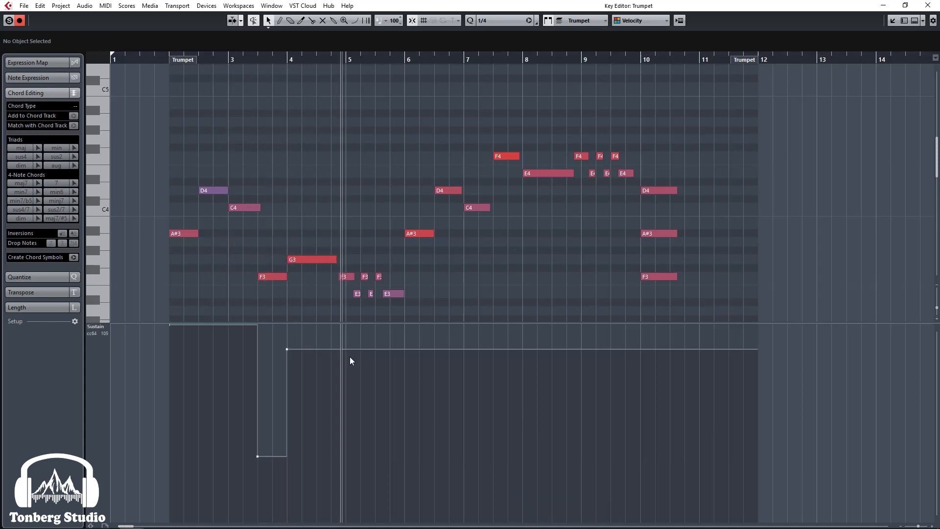
click(346, 463)
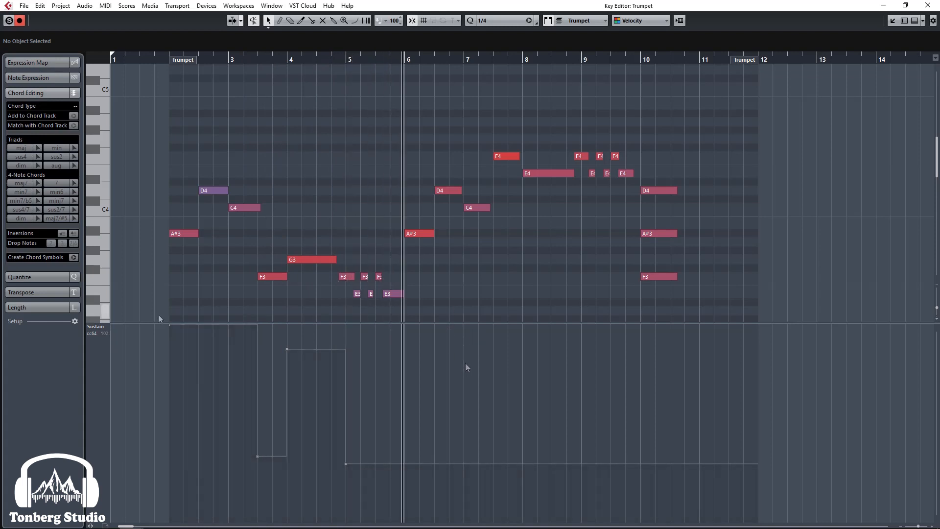
key(ctrl+z)
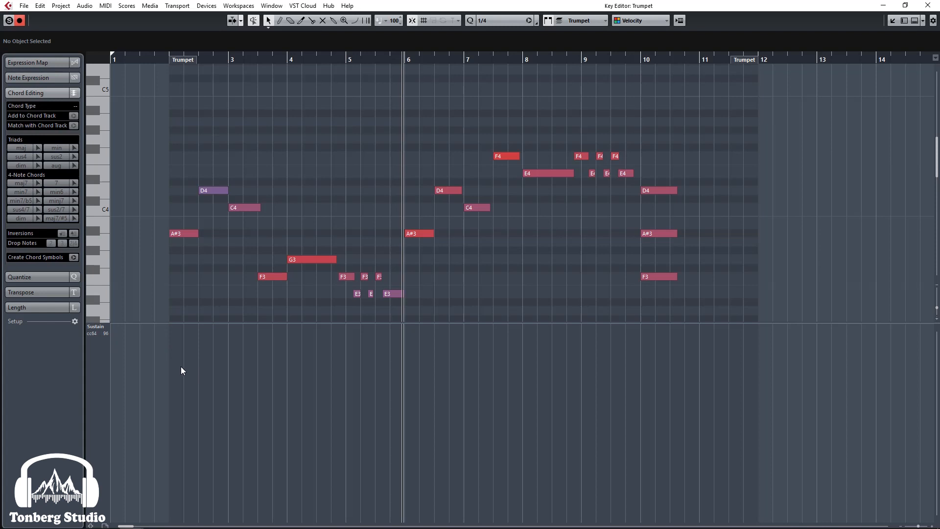
Switch the controller lane to CC 7 (Main Volume)
click(107, 326)
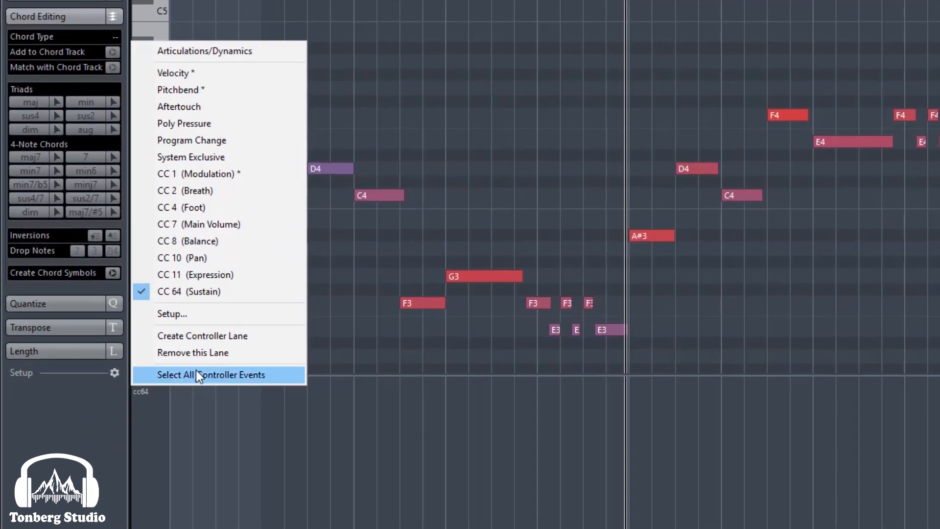
click(248, 224)
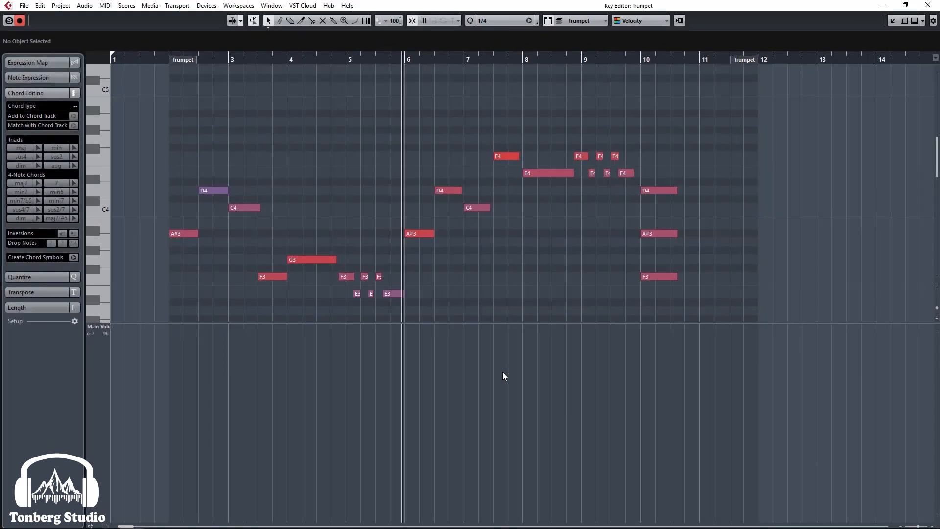
Lengthen the three chord notes at bar 10 to end at bar 15 and extend the Trumpet part just past them
scroll(534, 277, down, 2)
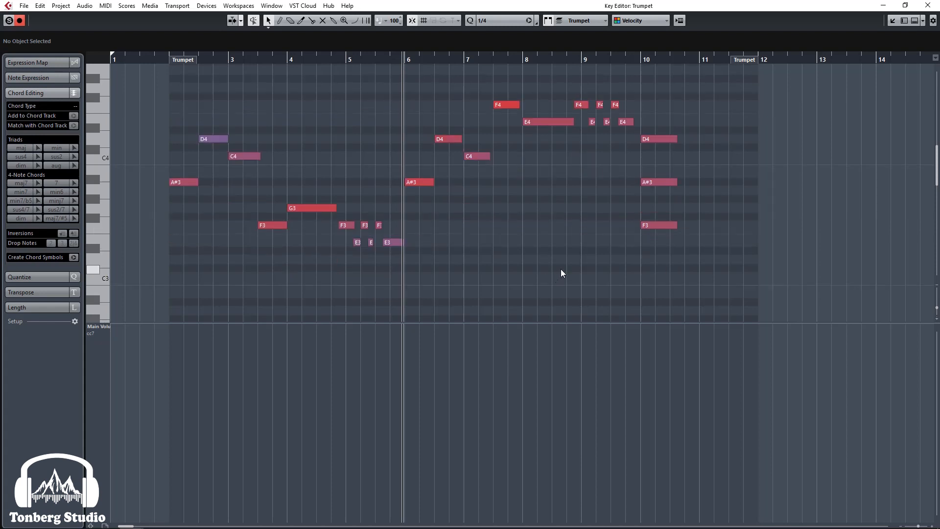
scroll(560, 269, right, 2)
scroll(397, 271, right, 2)
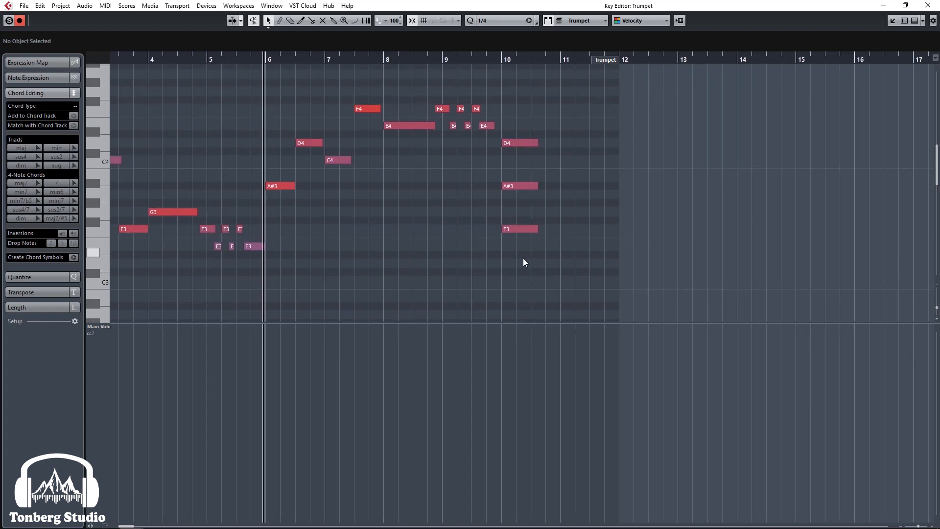
drag(523, 257, 534, 100)
drag(537, 143, 796, 143)
drag(611, 61, 798, 86)
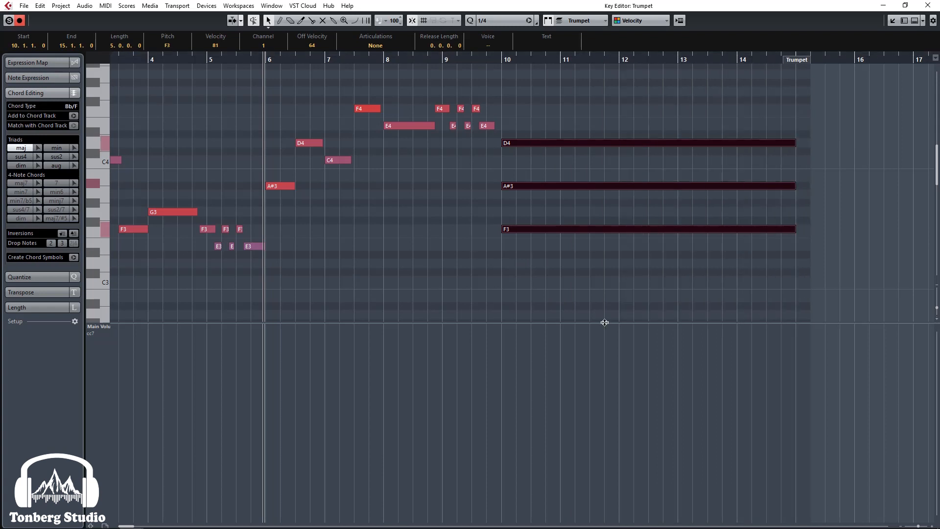
Draw a wave-shaped main volume curve from bar 10 to the middle of bar 12 and play the chord from bar 10
mouse_move(502, 414)
mouse_down()
mouse_move(544, 377)
mouse_move(573, 467)
mouse_move(601, 465)
mouse_up()
drag(632, 370, 653, 471)
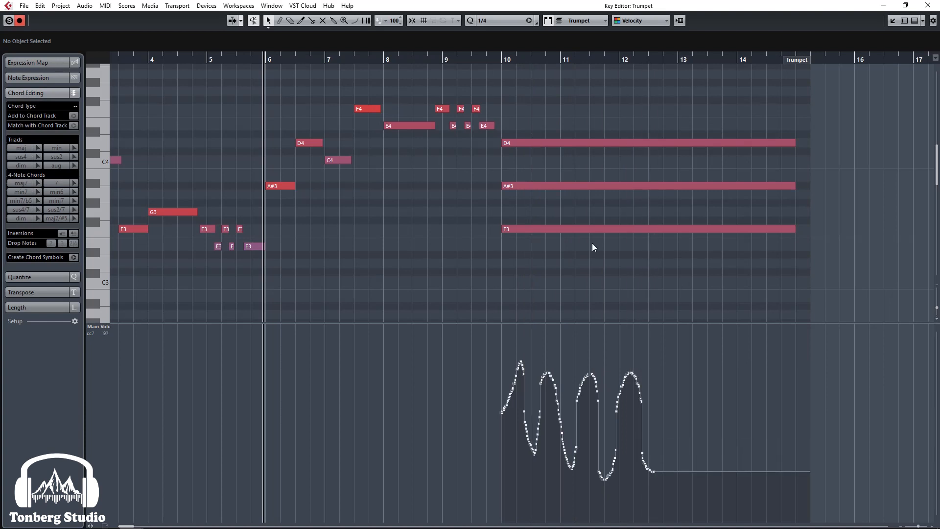
click(512, 58)
key(space)
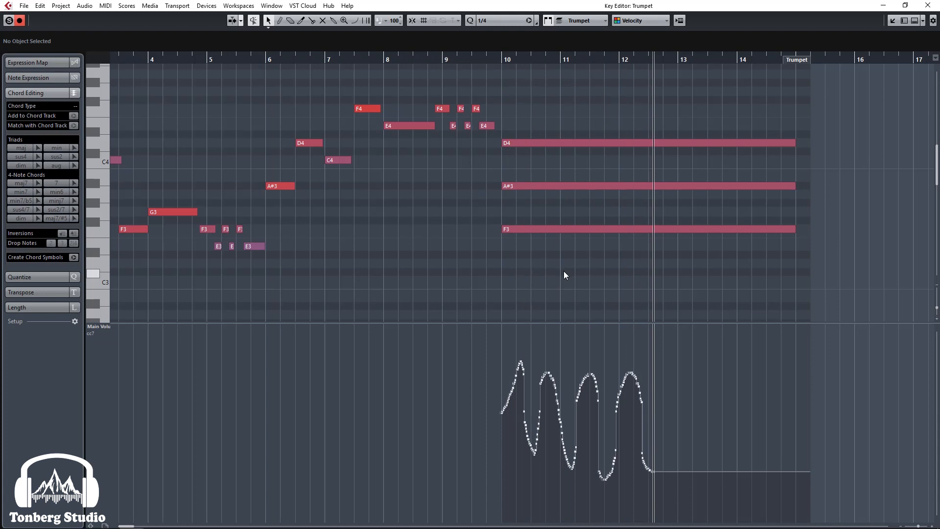
Delete the main volume curve drawn over the long chord and switch the controller lane to CC 10 (Pan)
drag(491, 341, 688, 491)
key(Delete)
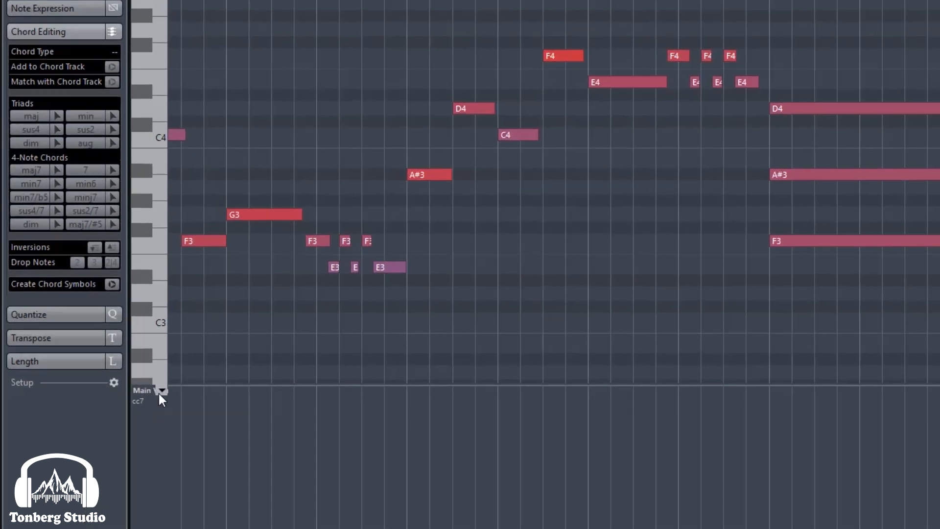
click(102, 327)
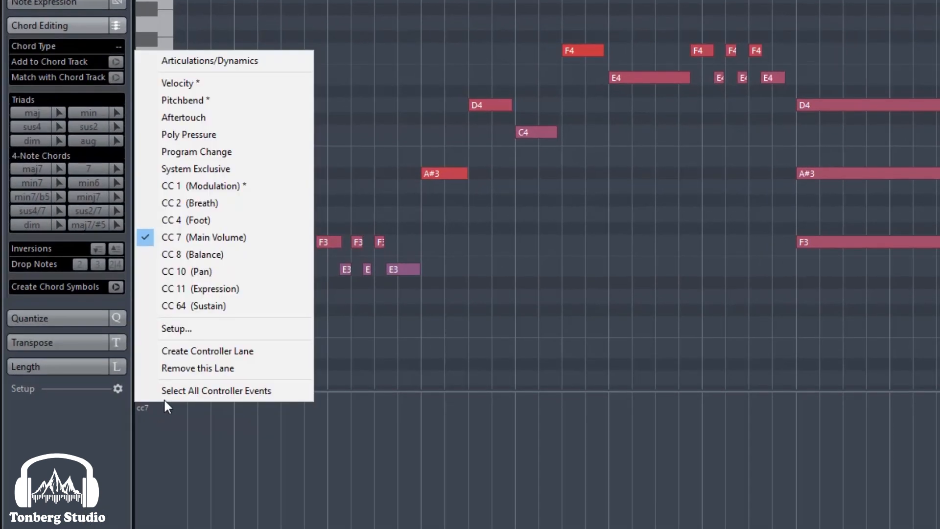
click(219, 271)
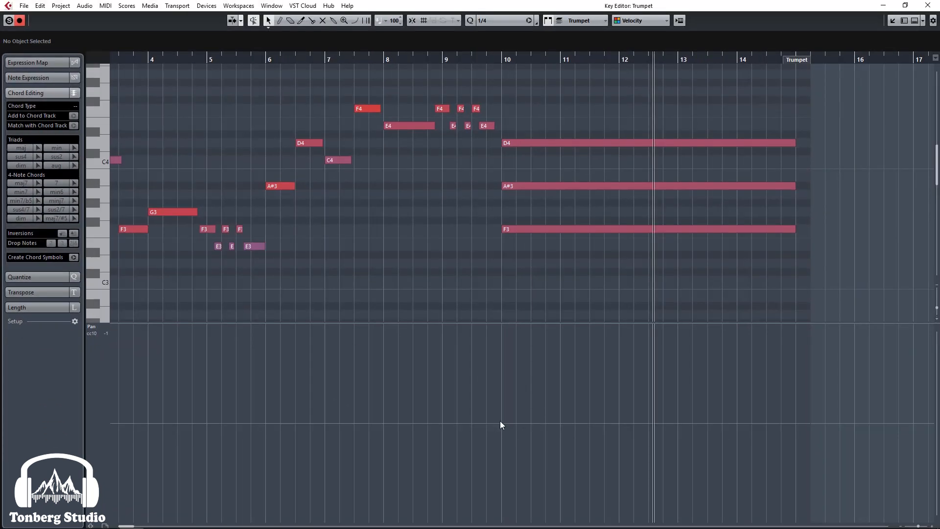
Draw a zigzag pan curve from bar 10 to the middle of bar 12 and play the chord from bar 10
mouse_move(502, 419)
mouse_down()
mouse_move(521, 340)
mouse_move(550, 506)
mouse_up()
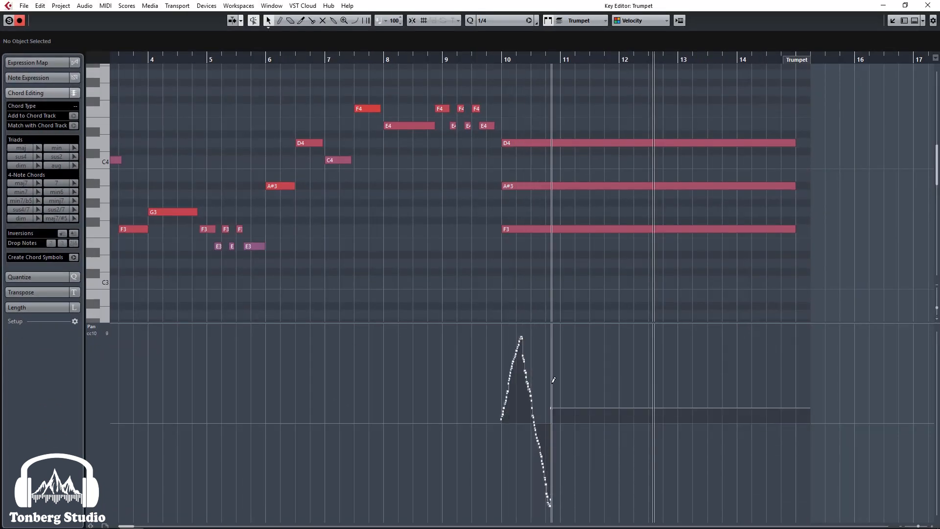
mouse_move(554, 380)
mouse_down()
mouse_move(604, 470)
mouse_move(624, 431)
mouse_move(644, 505)
mouse_up()
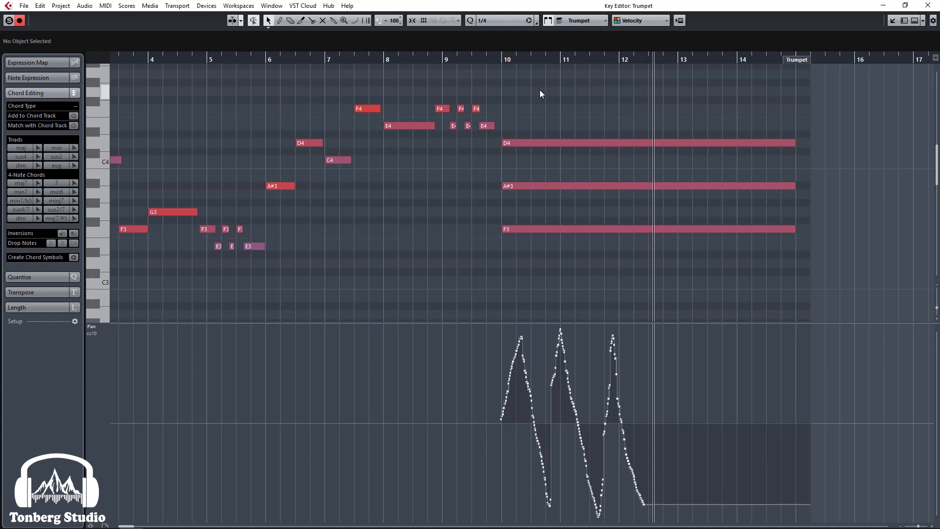
drag(506, 57, 495, 57)
key(space)
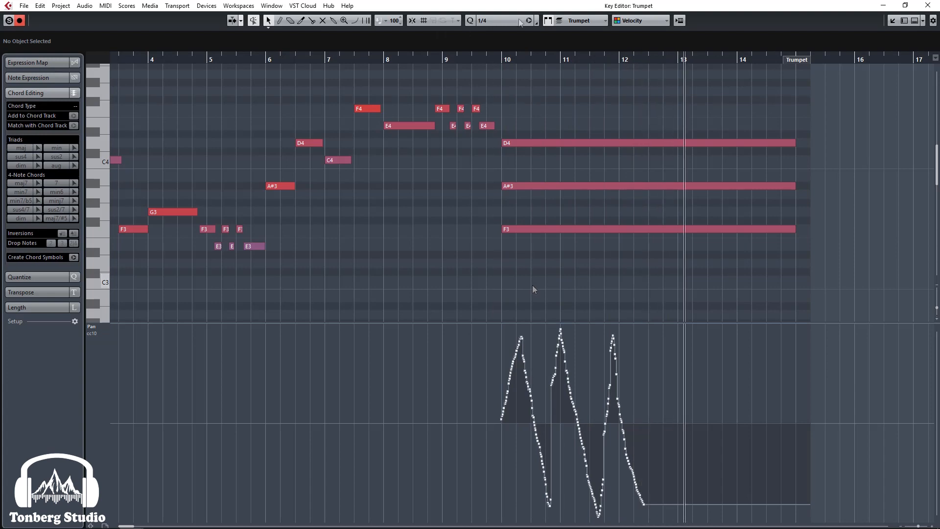
Open the Trumpet track's HALion Sonic SE instrument window and move it aside to view its controls
click(680, 20)
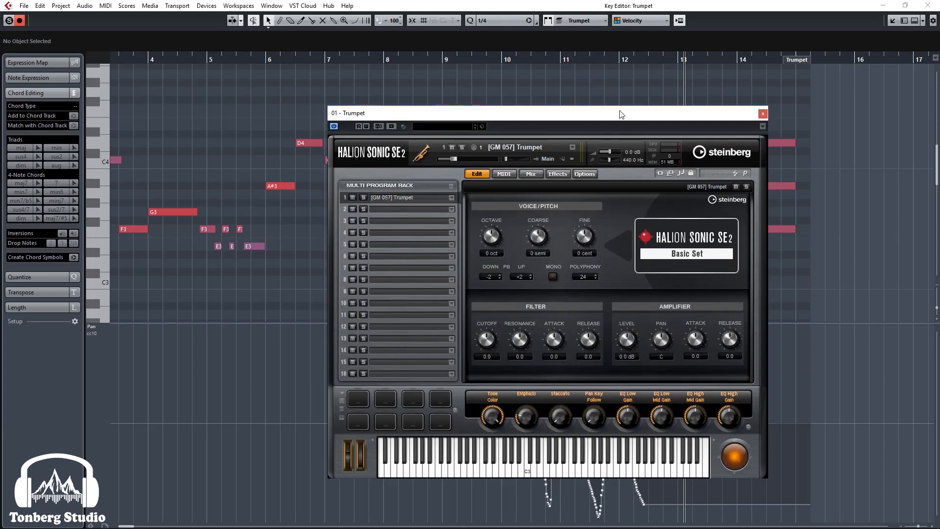
drag(621, 114, 383, 114)
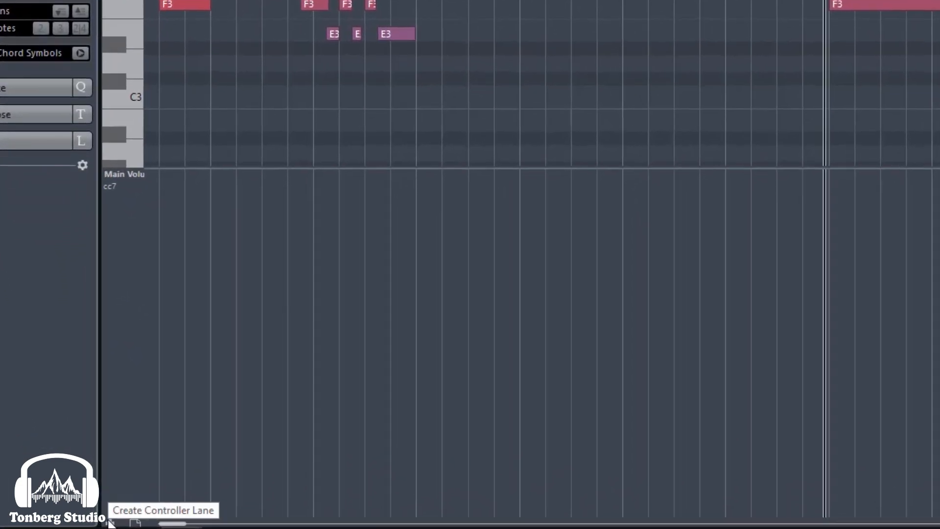
Create three more controller lanes below the main volume lane and enlarge the added velocity lanes
click(110, 524)
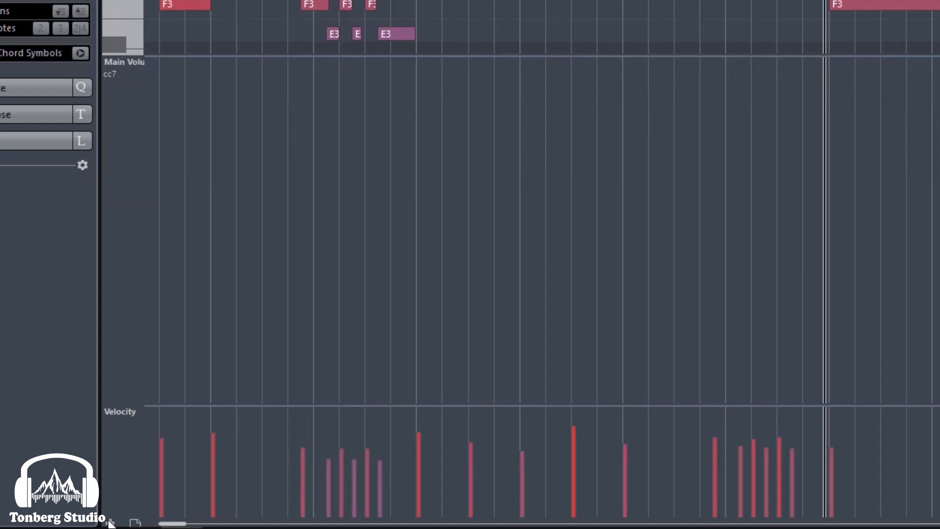
click(110, 523)
click(110, 524)
drag(255, 9, 269, 238)
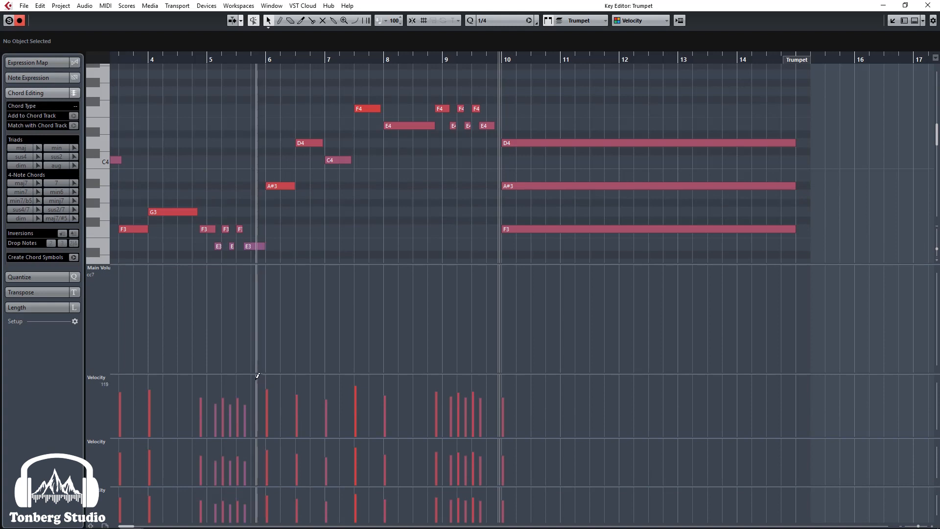
drag(258, 375, 260, 316)
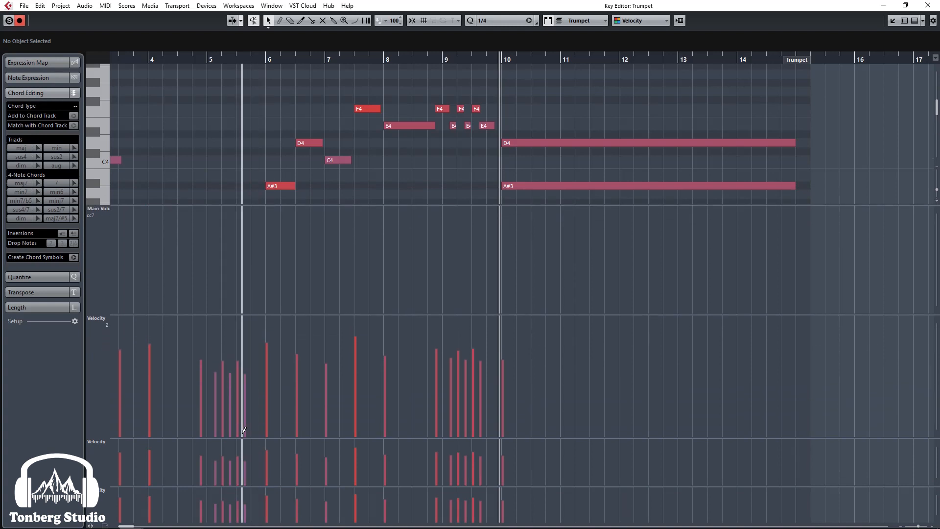
drag(237, 438, 158, 398)
Assign CC 1 (Modulation) to the third controller lane and Pitchbend to the second
click(104, 401)
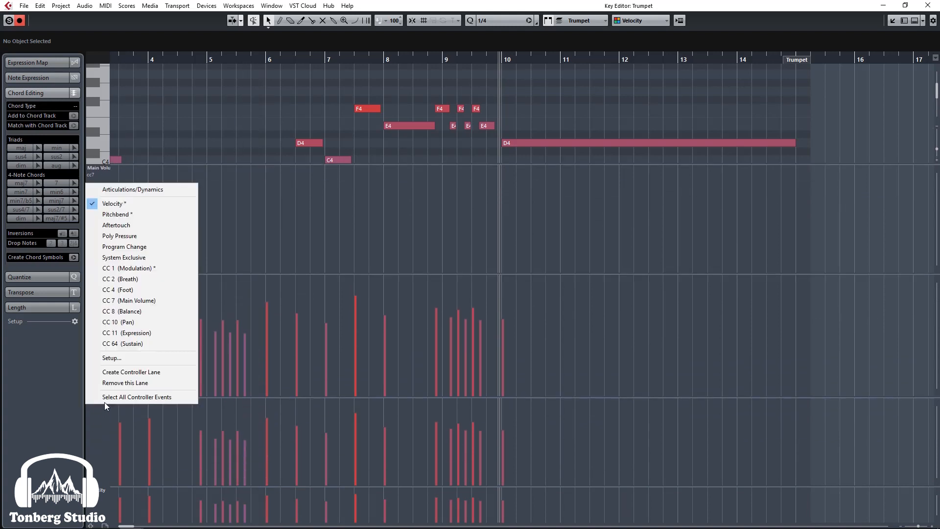
click(147, 270)
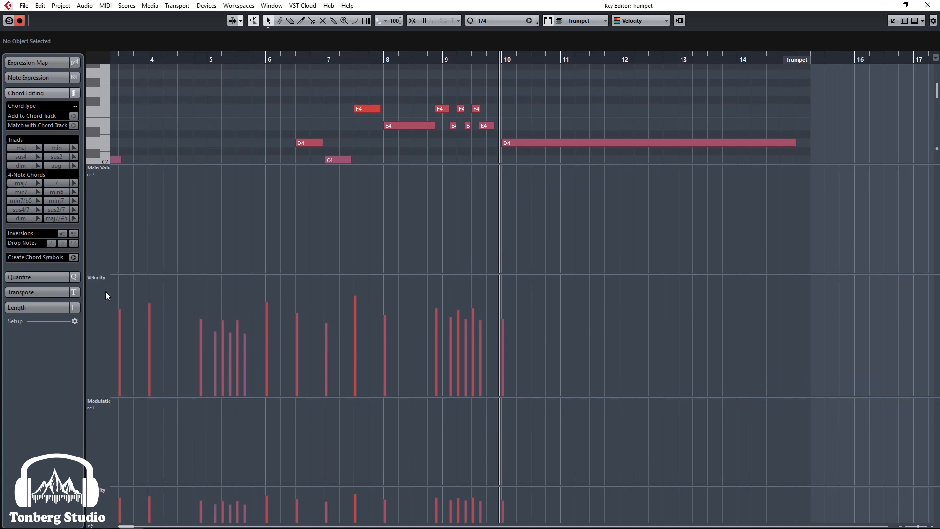
click(105, 277)
click(119, 311)
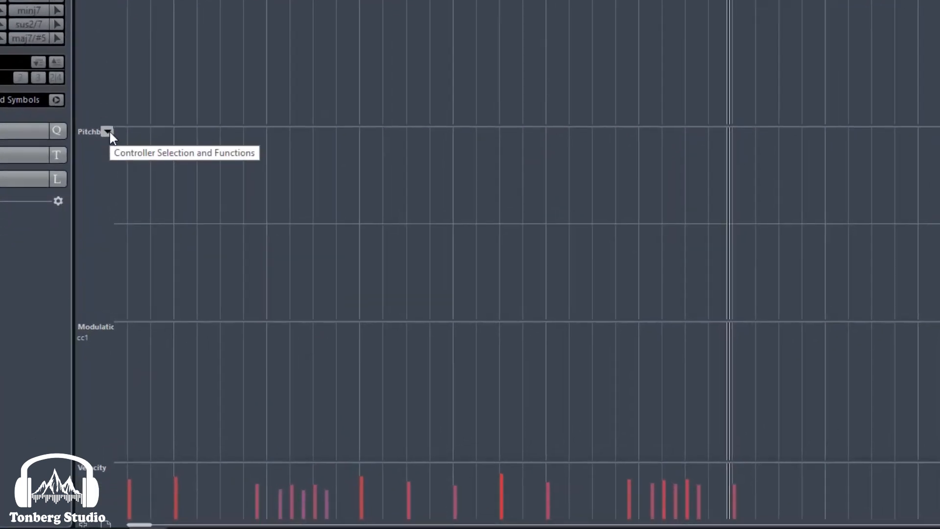
Remove the Pitchbend, Modulation and Main Volume lanes and enlarge the remaining velocity lane
click(107, 278)
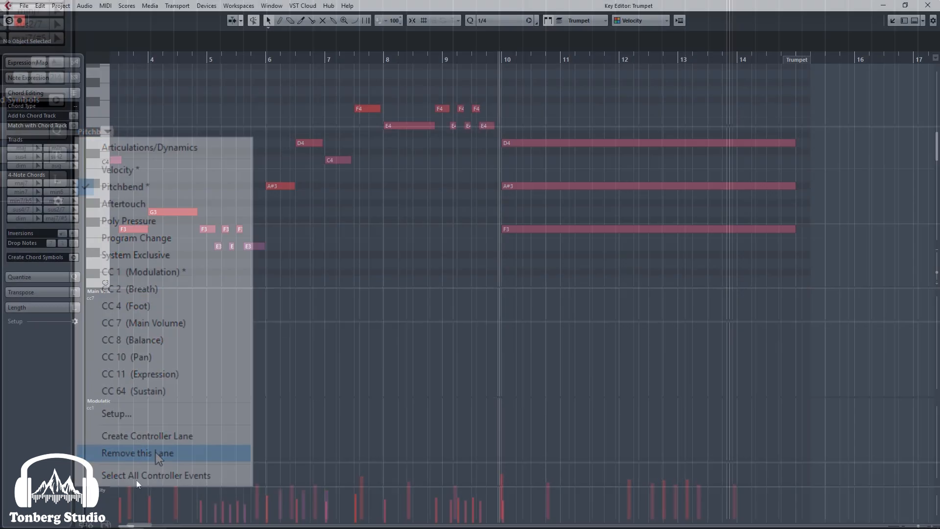
click(154, 453)
click(107, 401)
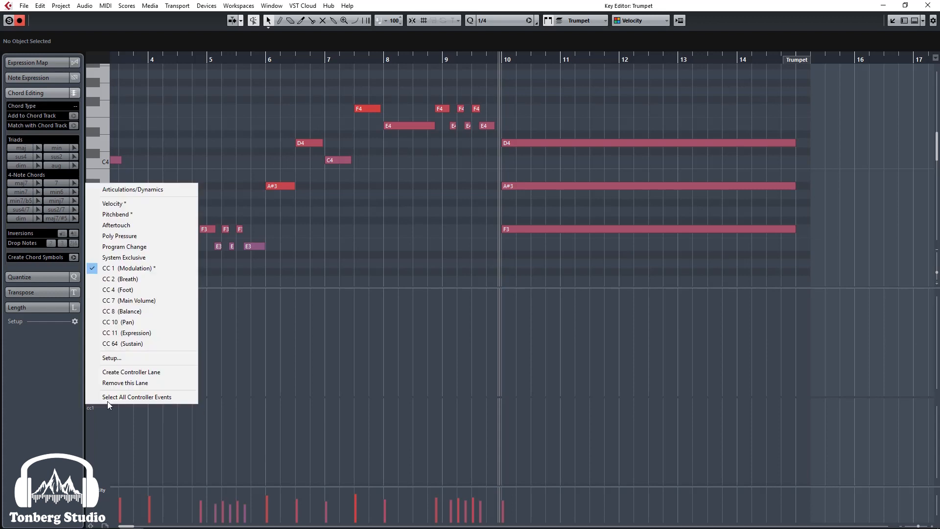
click(111, 384)
click(106, 380)
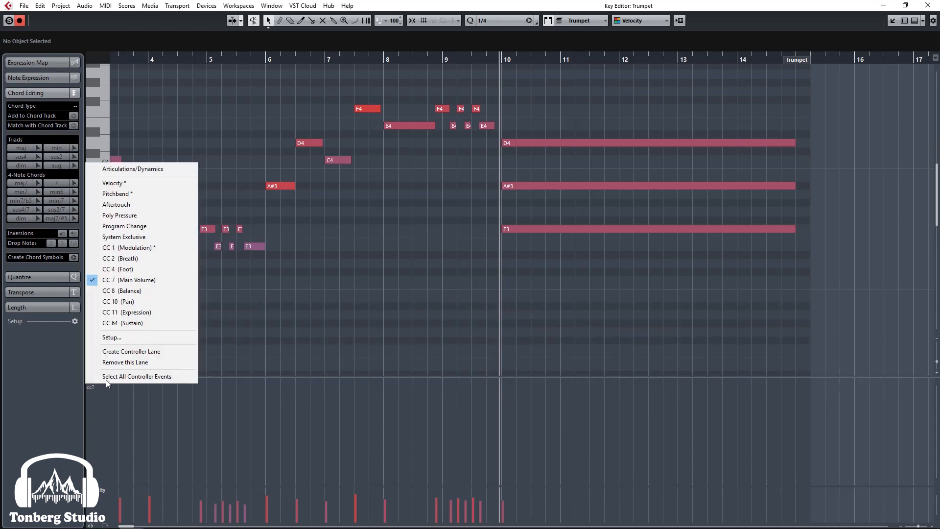
click(122, 361)
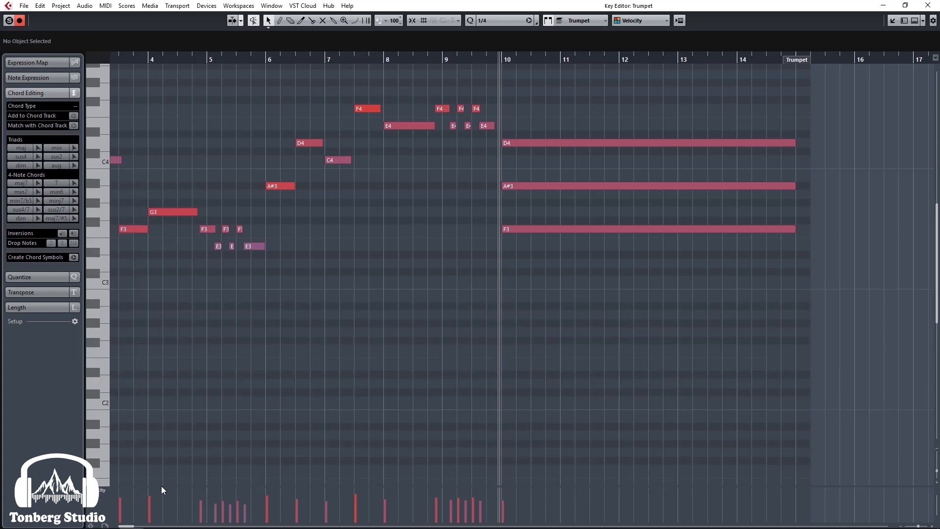
drag(161, 486, 178, 351)
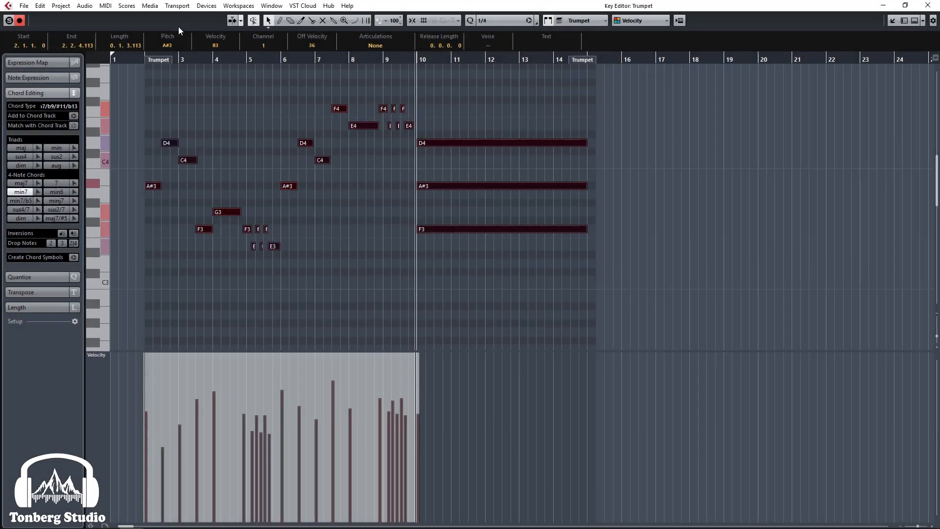
Apply the Fixed Lengths function to all the Trumpet notes, and undo it
click(106, 5)
mouse_move(150, 162)
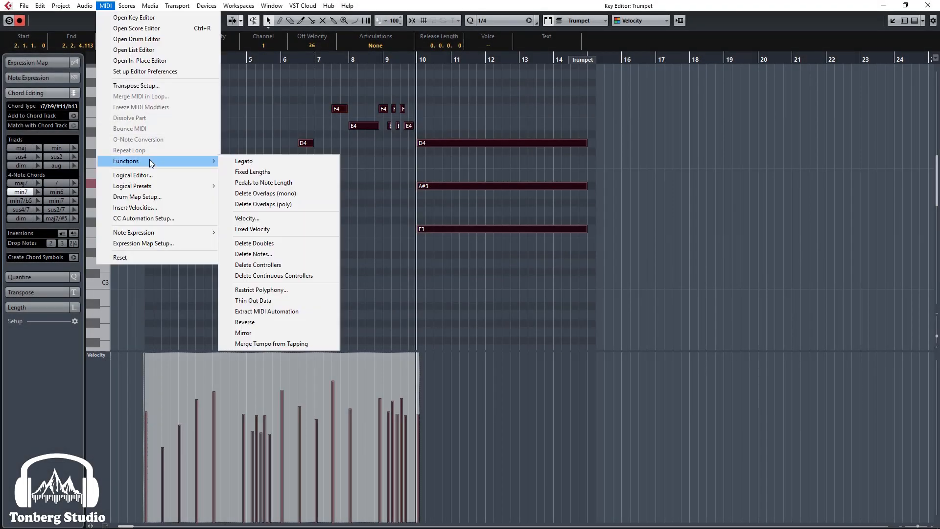
click(286, 172)
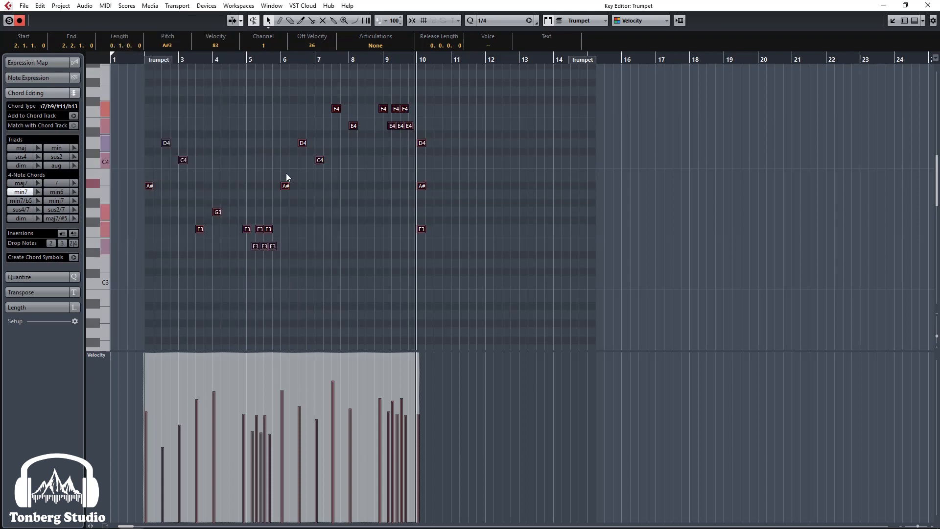
key(ctrl+z)
Apply the Fixed Lengths function only to the low F3, G3 and E3 notes between bars 3 and 6
drag(290, 270, 189, 195)
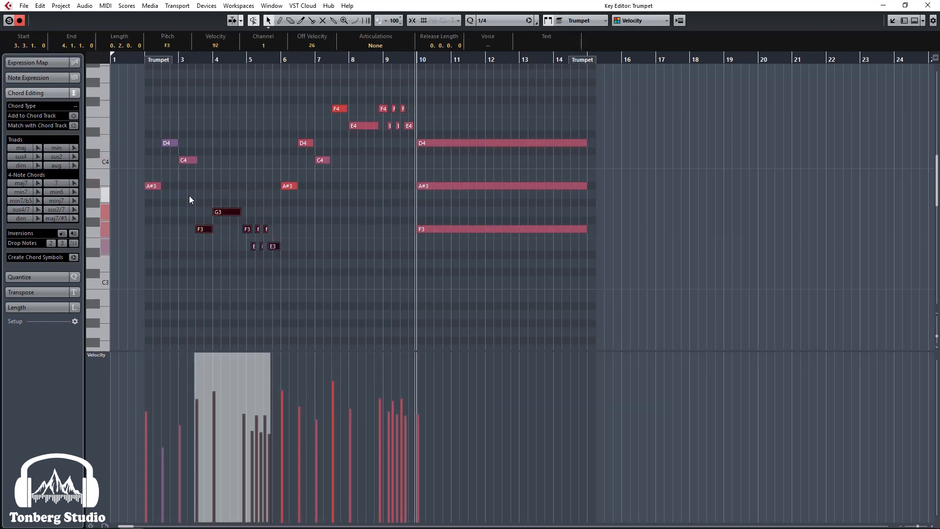
click(150, 6)
mouse_move(103, 7)
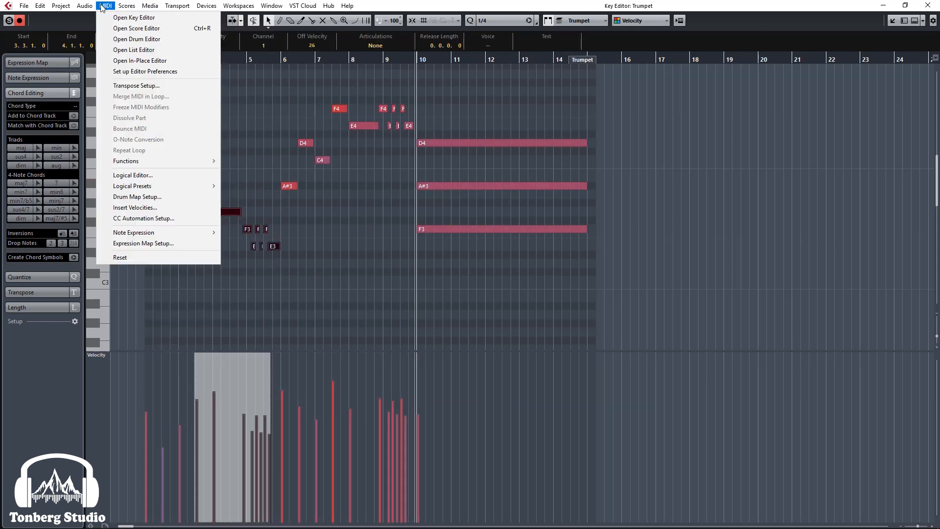
mouse_move(149, 160)
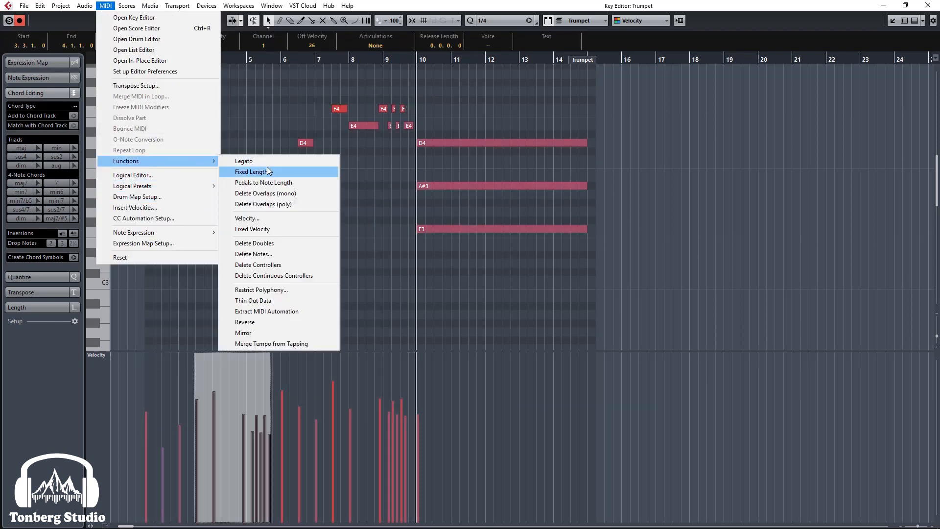
click(268, 172)
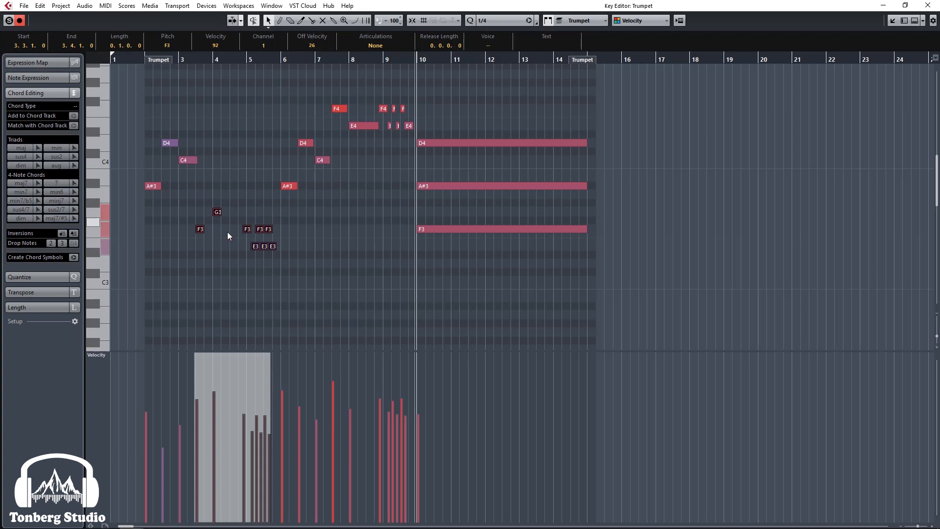
Select all the notes, shorten them slightly and apply the Legato function to them
drag(145, 294, 490, 72)
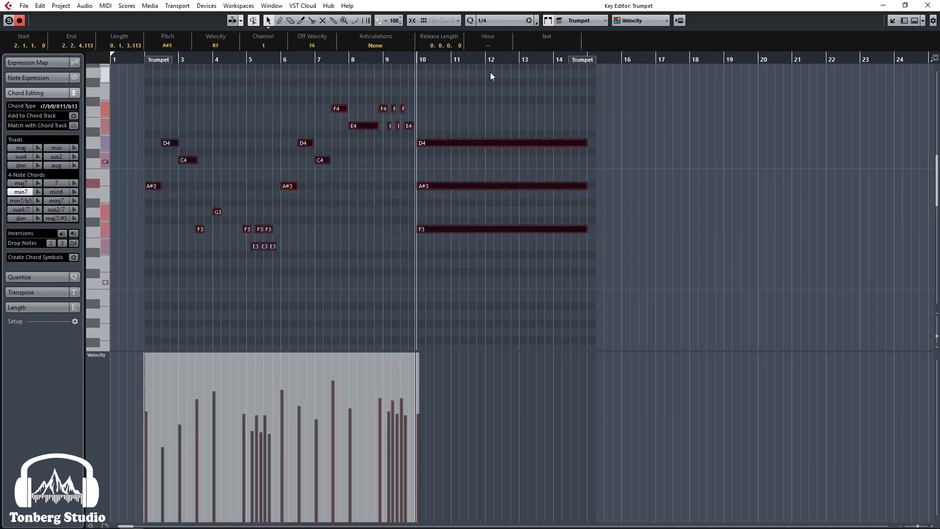
drag(312, 143, 304, 144)
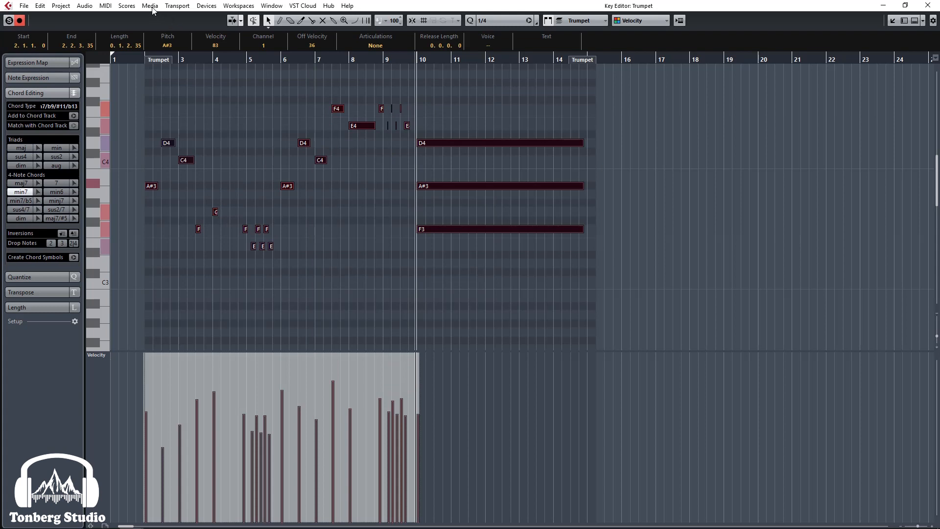
click(106, 5)
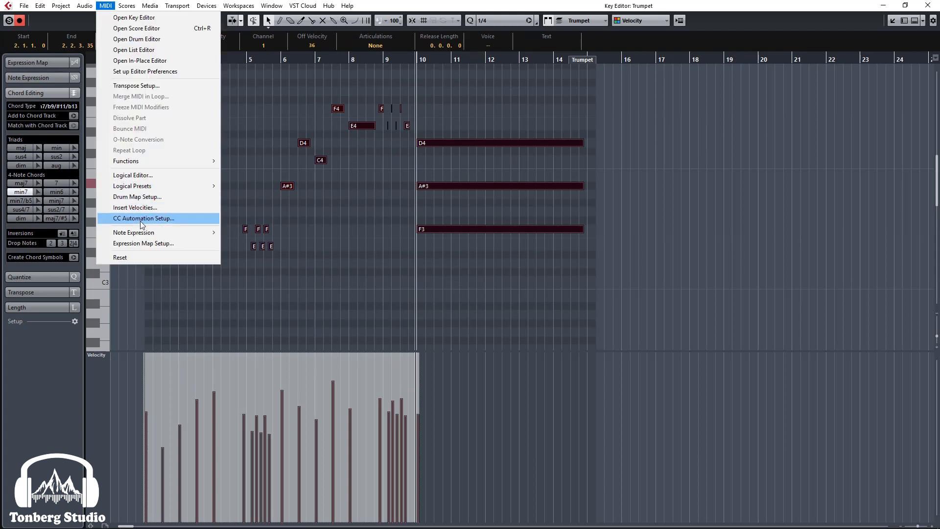
mouse_move(177, 161)
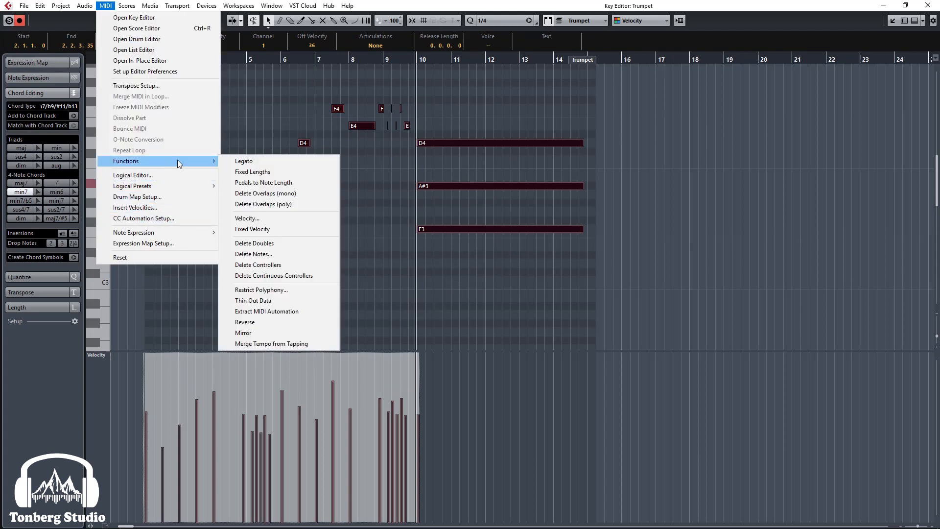
click(262, 161)
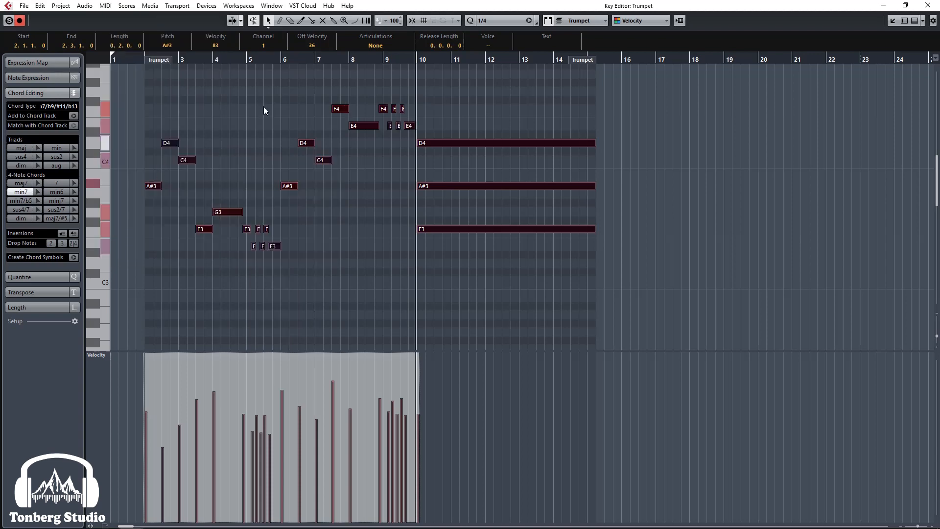
click(360, 248)
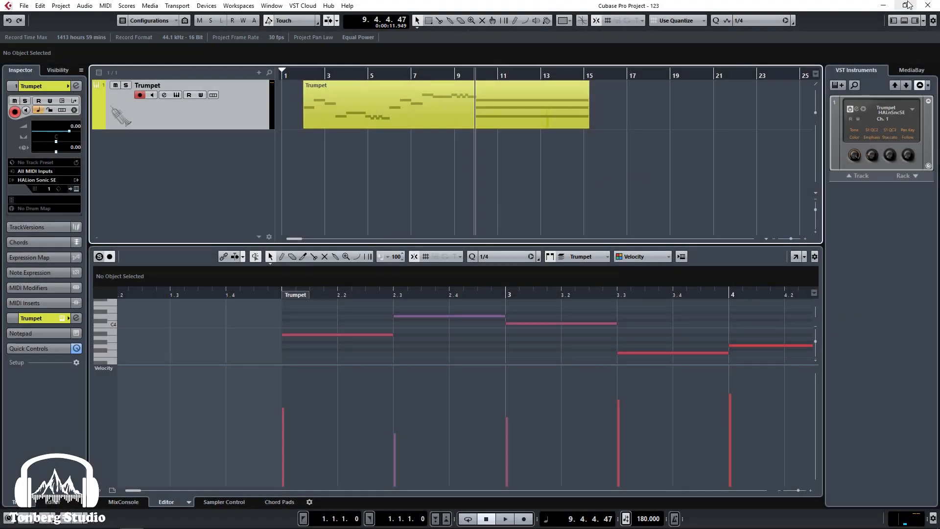
Hide the lower-zone editor in the project window and shorten the Trumpet part to end at bar 10
click(904, 20)
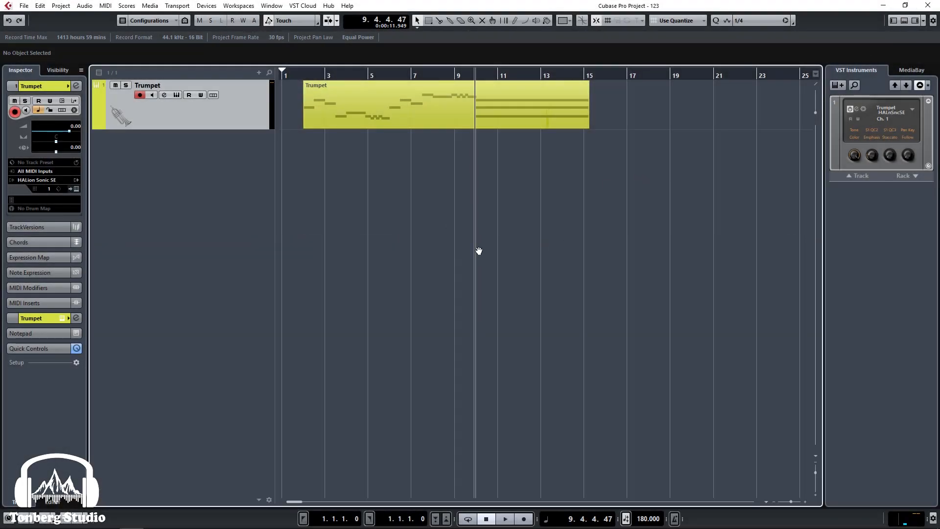
scroll(478, 249, down, 2)
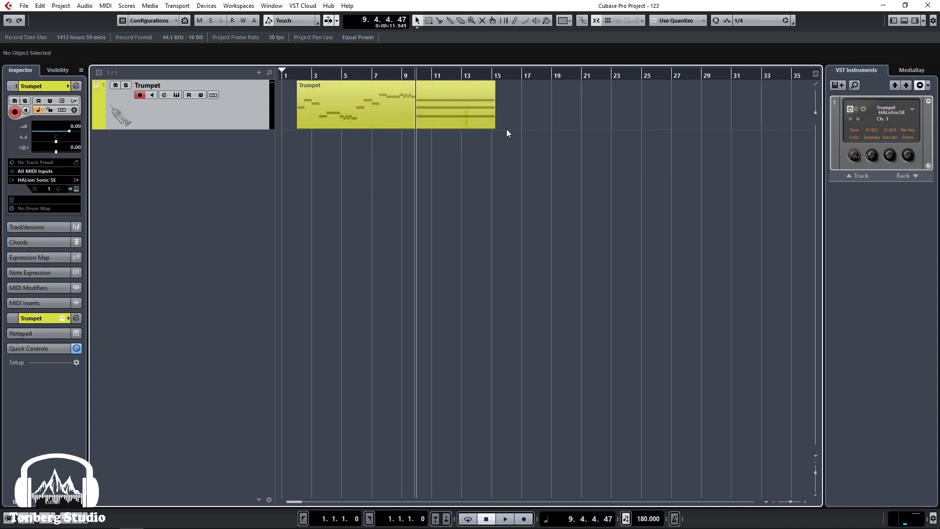
drag(495, 126, 413, 125)
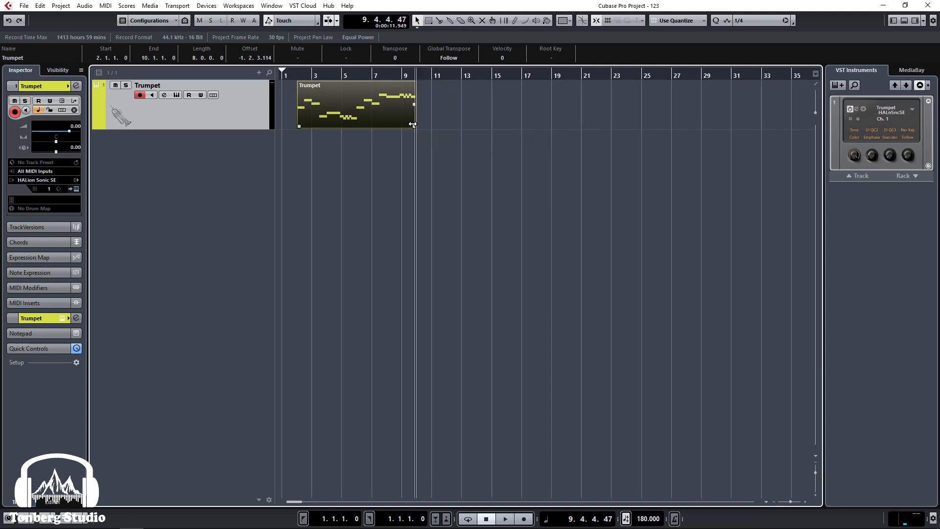
Duplicate the Trumpet part so that the copy starts at bar 10
scroll(395, 116, up, 4)
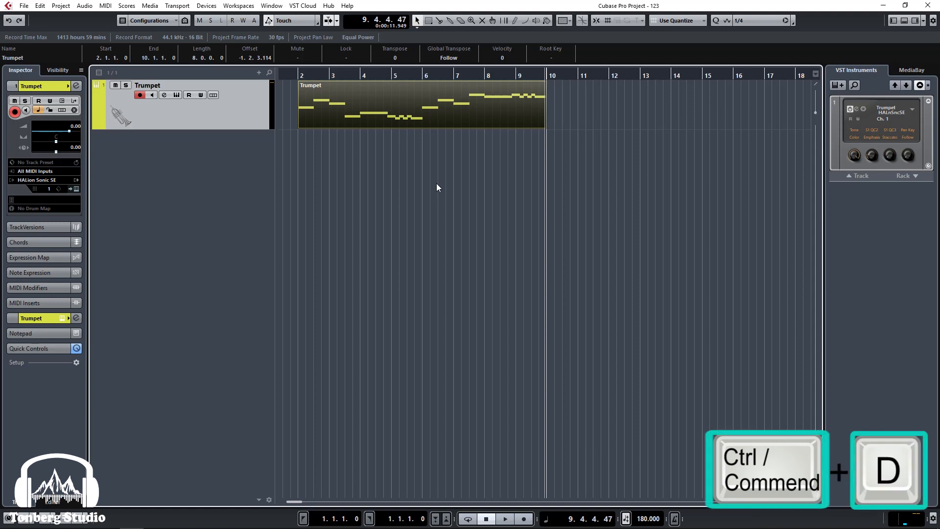
key(ctrl+d)
scroll(436, 184, down, 4)
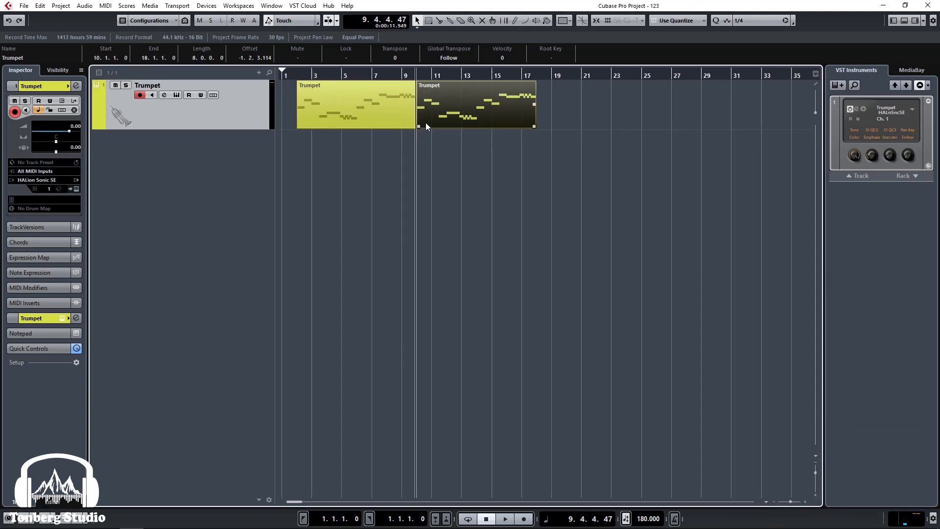
click(463, 173)
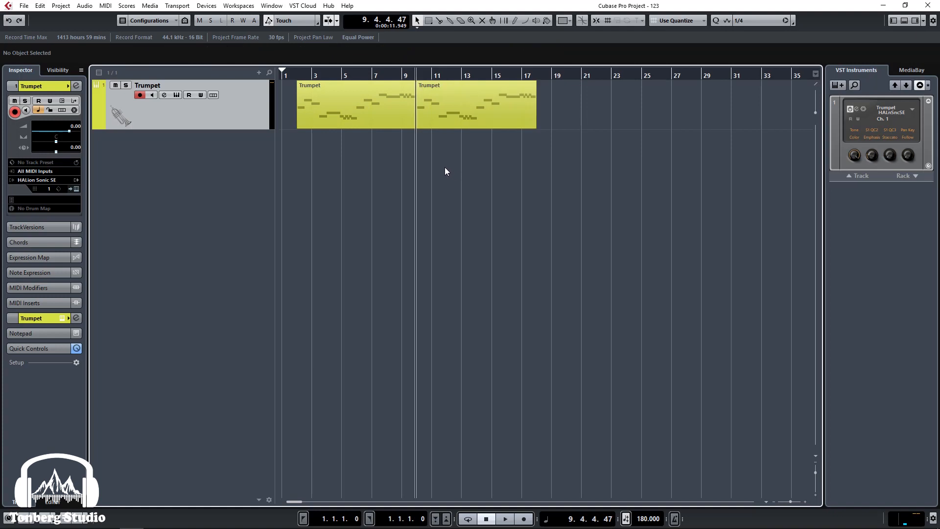
Select both Trumpet parts and duplicate them together so that the copies start at bar 18
drag(438, 175, 368, 121)
key(ctrl+d)
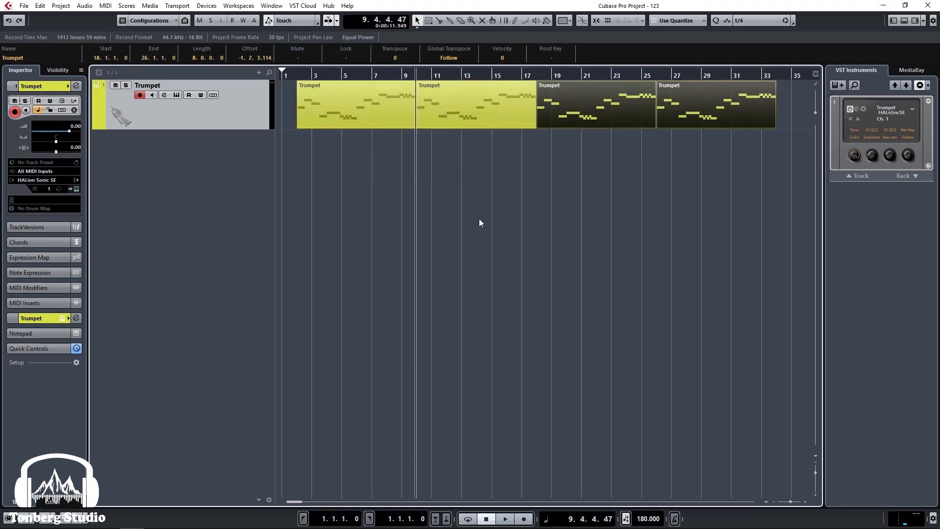
click(487, 229)
Select the last two Trumpet parts, spanning bars 18 to 34
key(g)
key(g)
key(g)
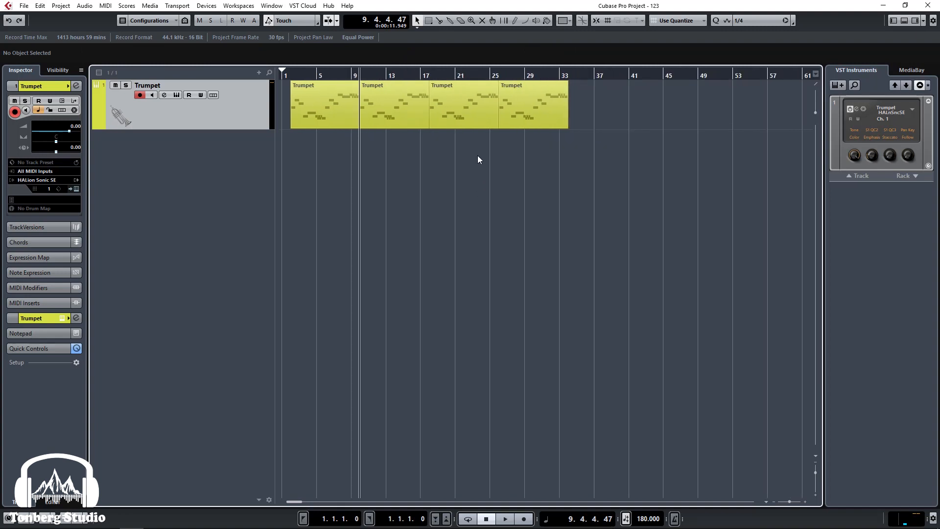
drag(467, 170, 541, 95)
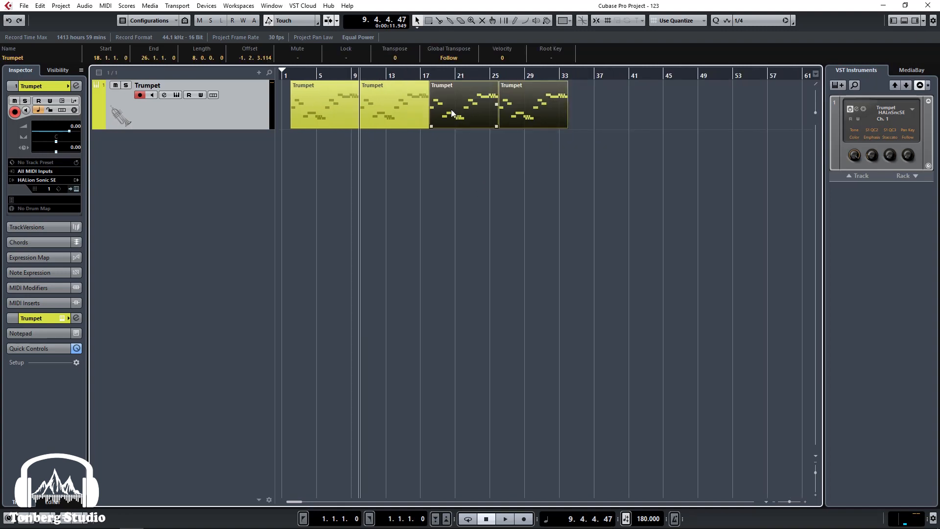